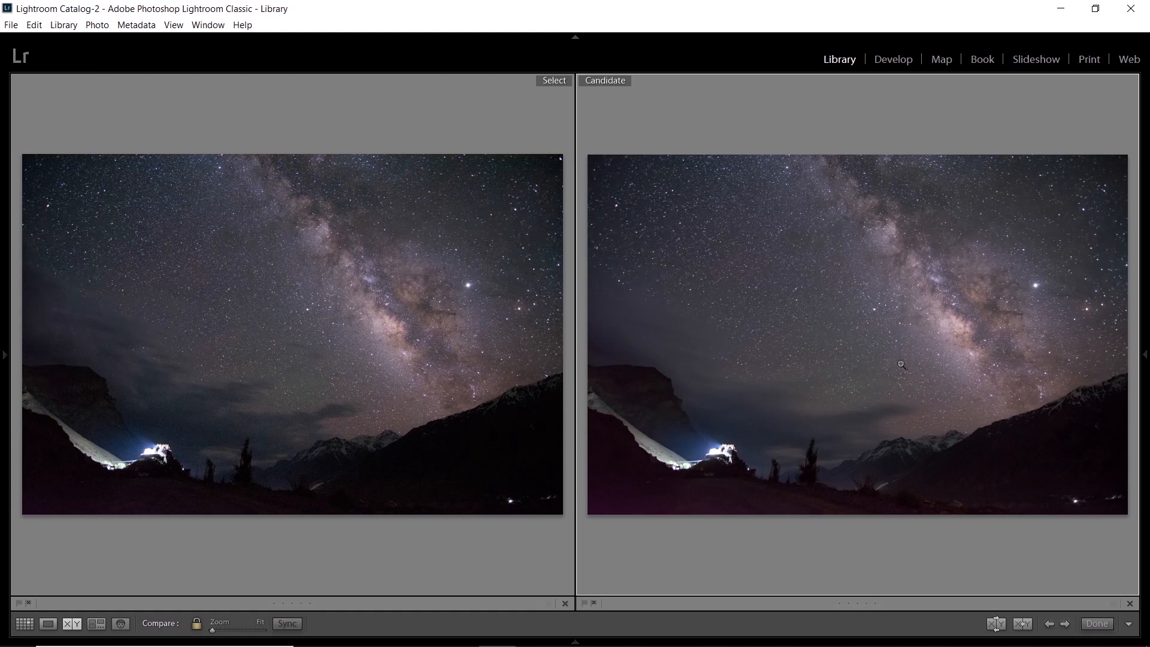
Step: Compare the noise in the Select and Candidate photos at 1:1 zoom, at the lit monastery and the Milky Way core
left_click(743, 459)
left_click_drag(717, 437, 947, 348)
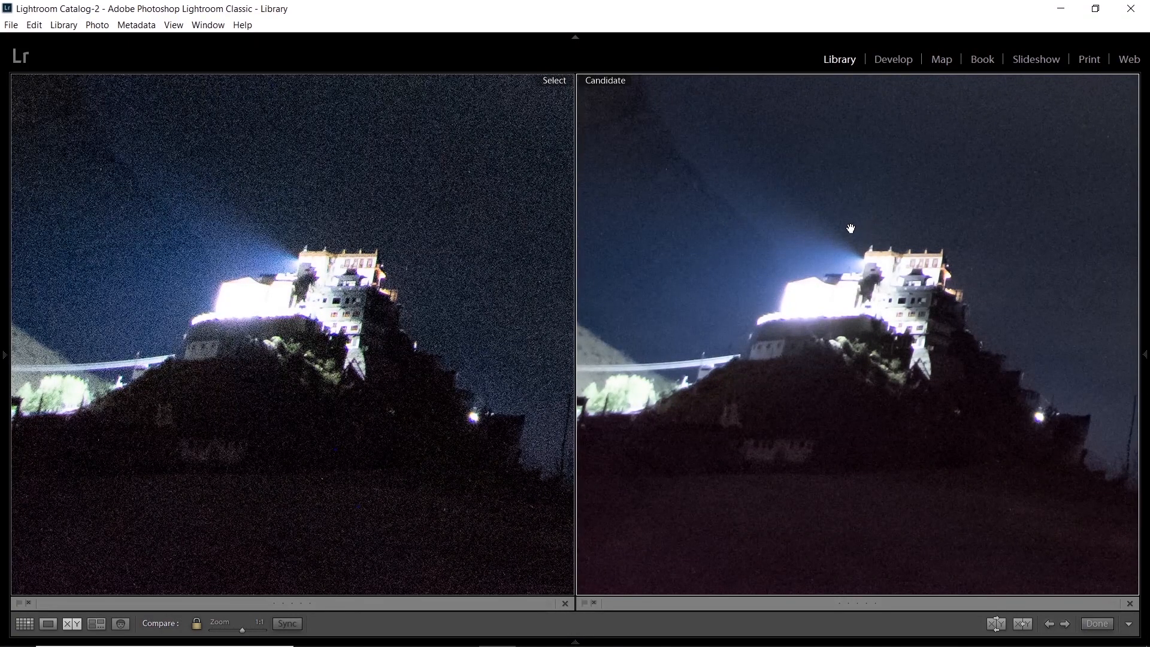
left_click(921, 299)
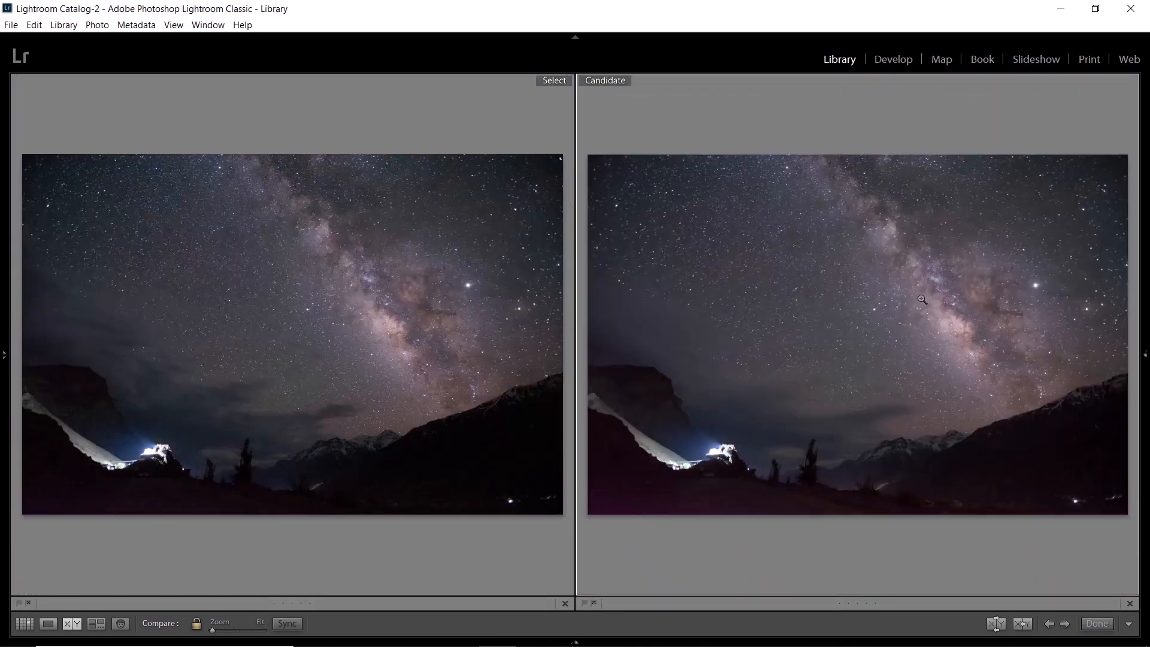
left_click(922, 299)
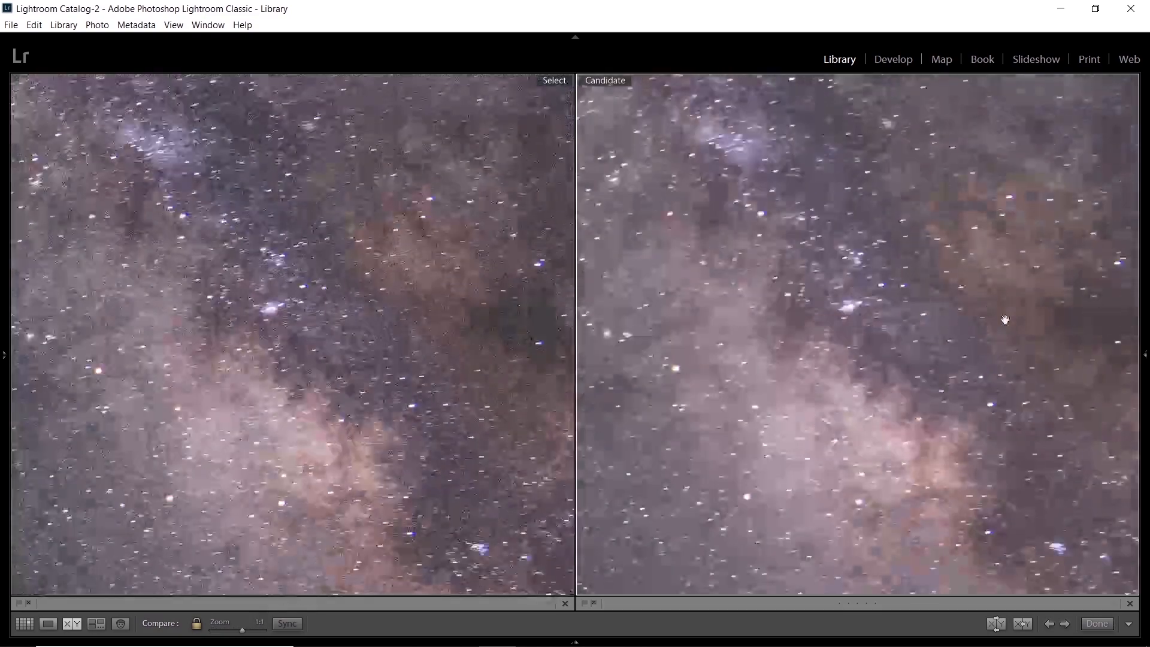
left_click_drag(887, 317, 826, 291)
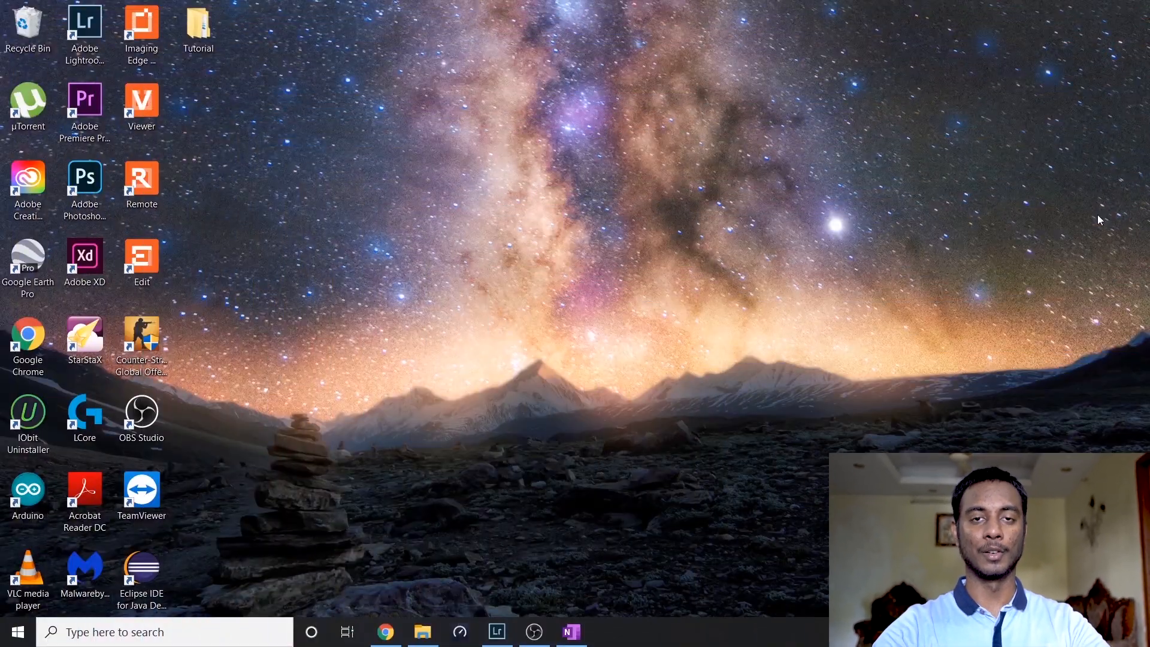
Step: Open the Raw subfolder of the desktop's Tutorial folder in File Explorer and enlarge the photo thumbnails
double_click(198, 29)
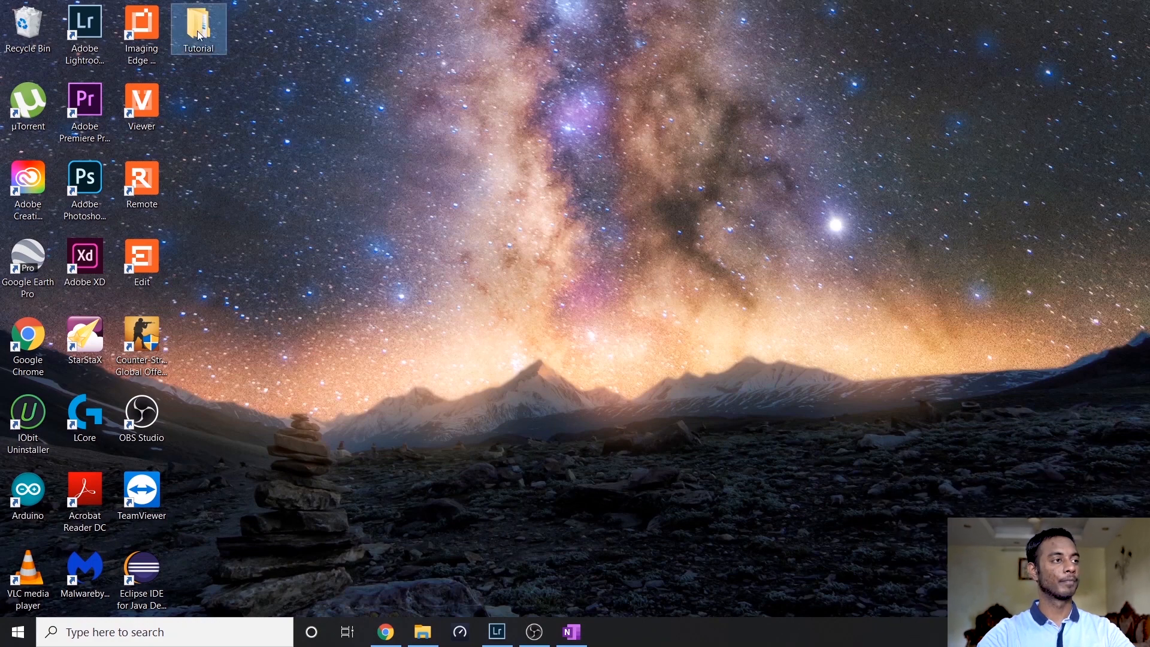
left_click(886, 219)
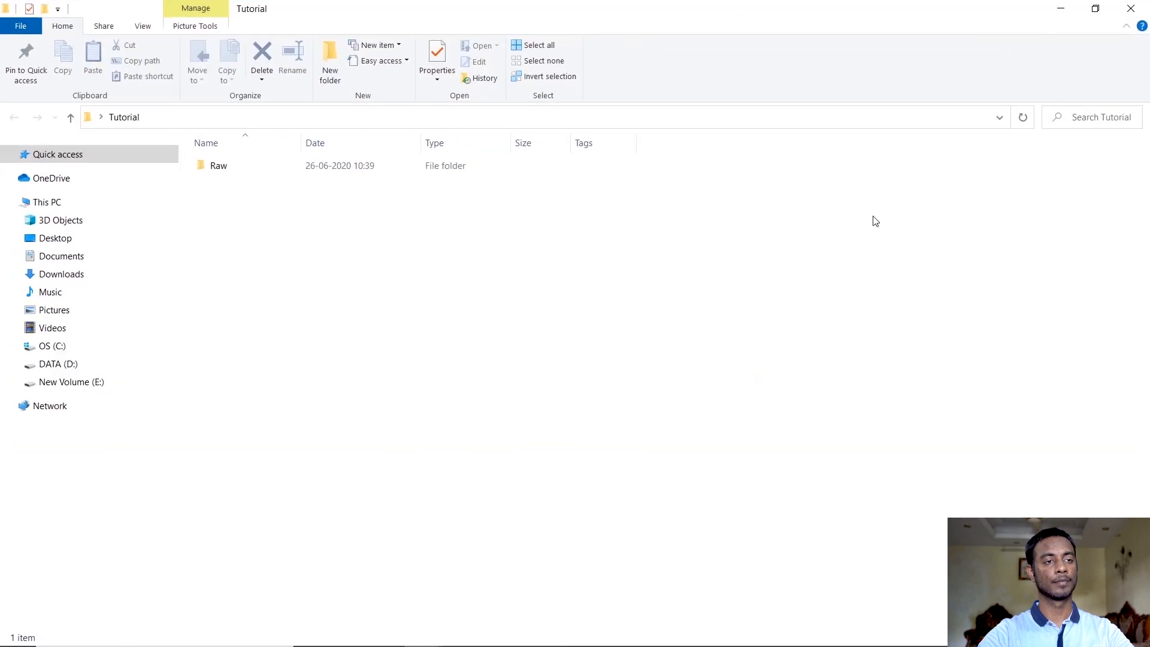
double_click(250, 171)
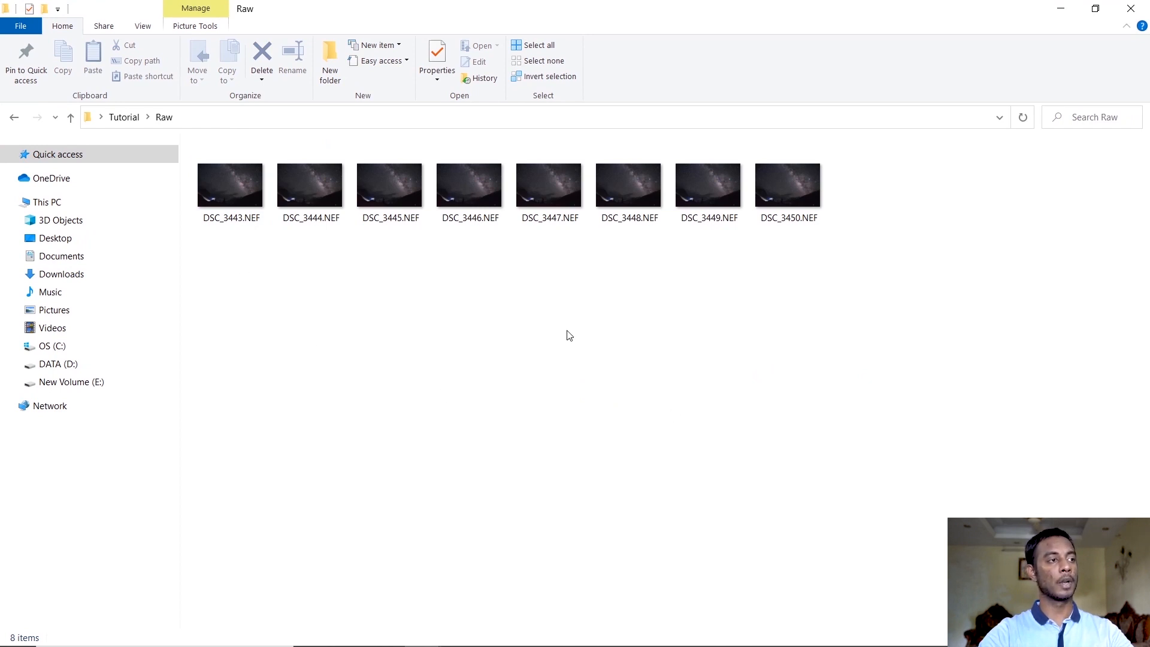
scroll(565, 335, "up", 1, "ctrl")
scroll(565, 335, "up", 2, "ctrl")
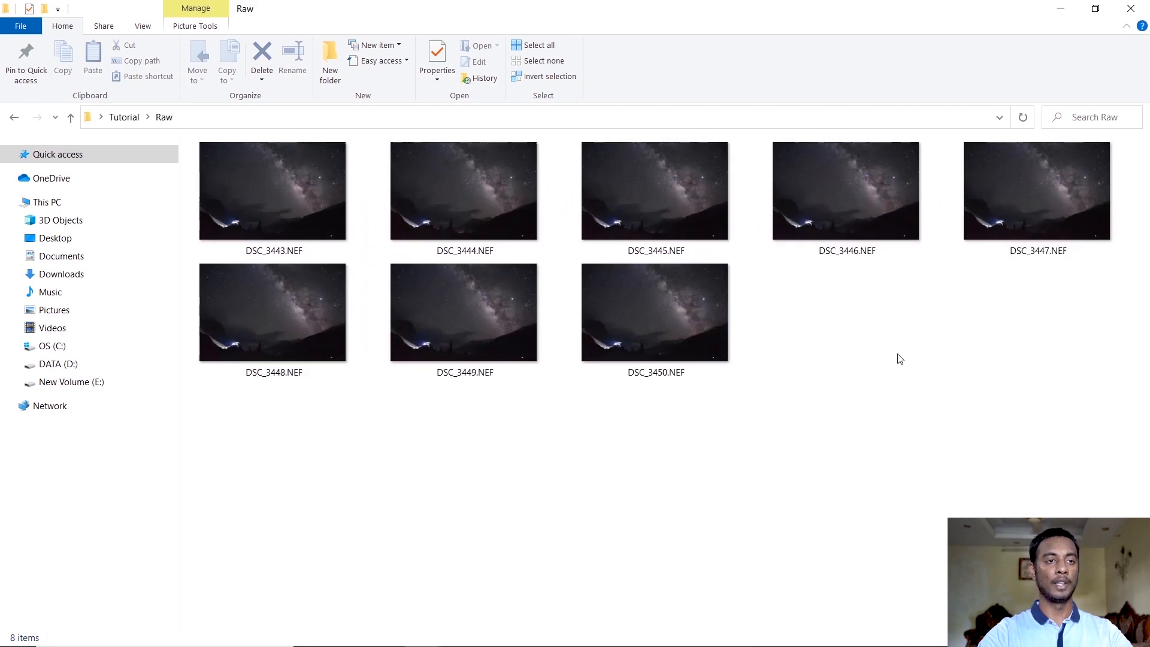
Step: View DSC_3443.NEF in Photos, examine its file info for the shot settings, ISO and camera, and close the viewer
left_click(270, 197)
double_click(270, 197)
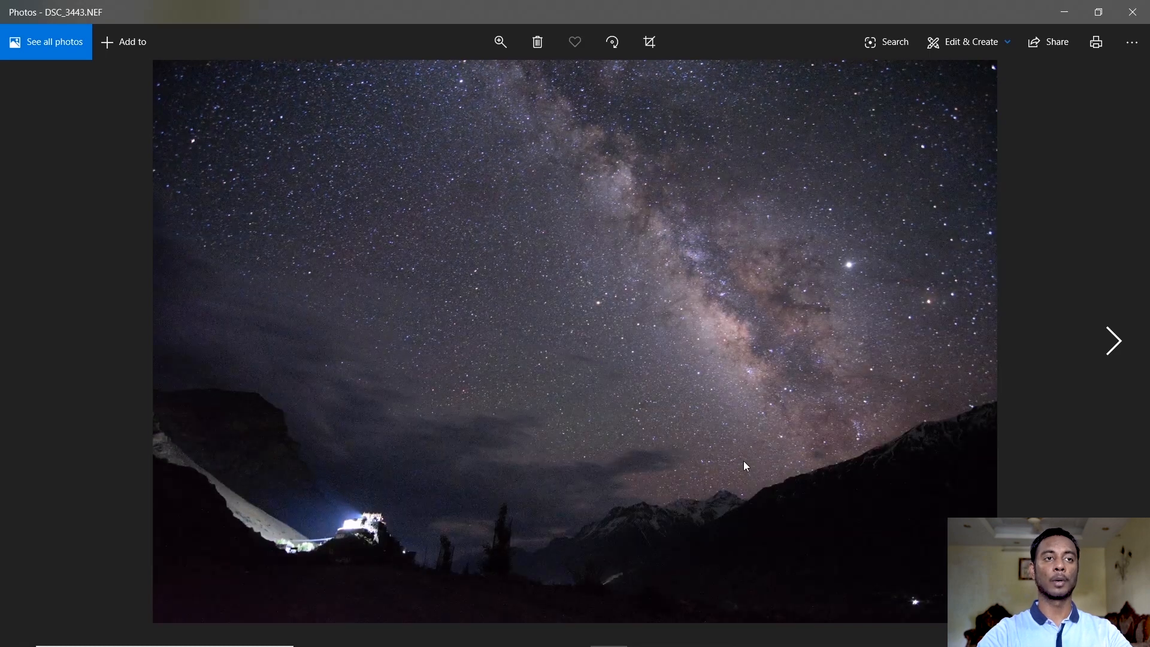
left_click(1132, 42)
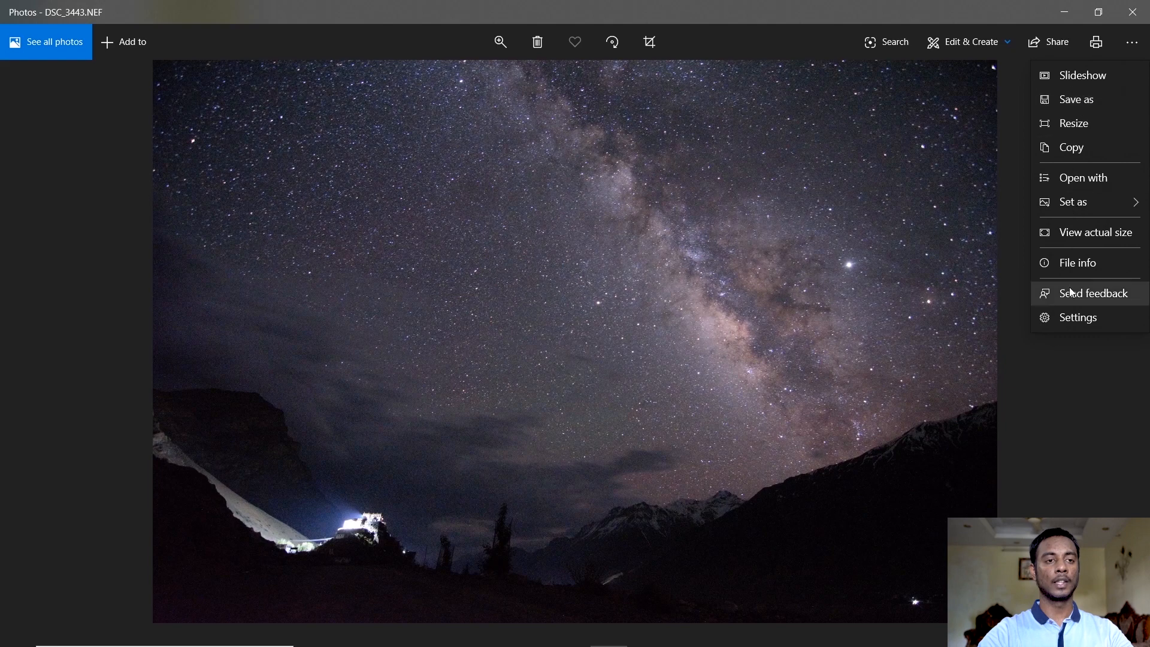
left_click(1079, 261)
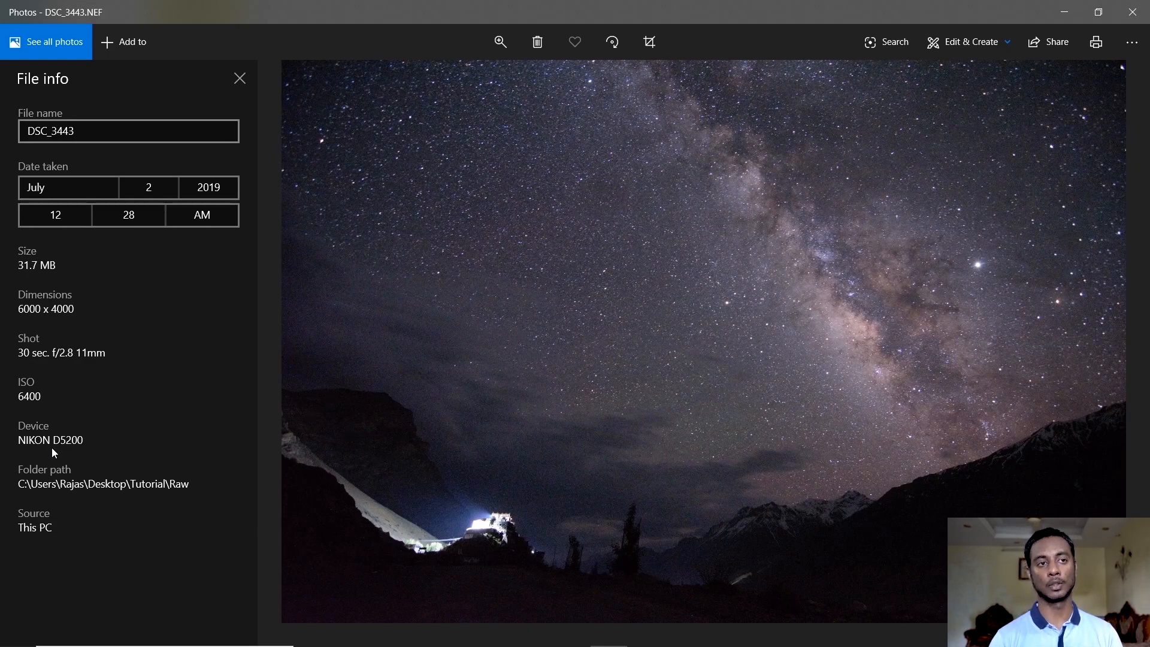
left_click(1133, 12)
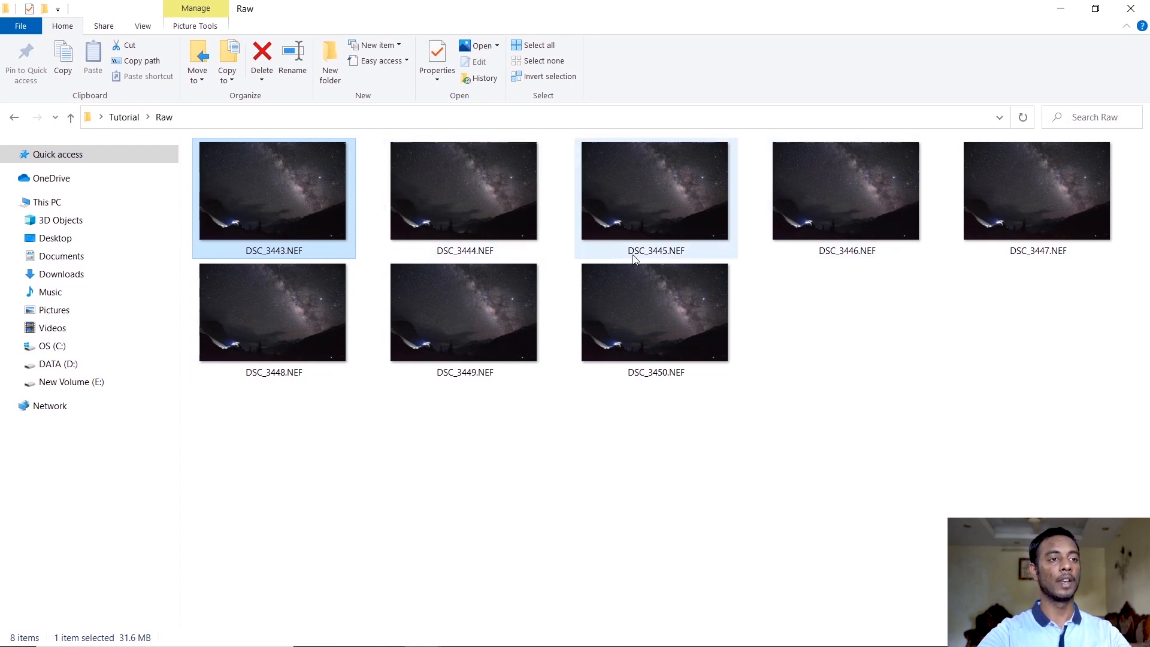
Step: Switch to Lightroom Classic and add all eight photos from the Tutorial folder's Raw subfolder to the catalog
mouse_move(729, 319)
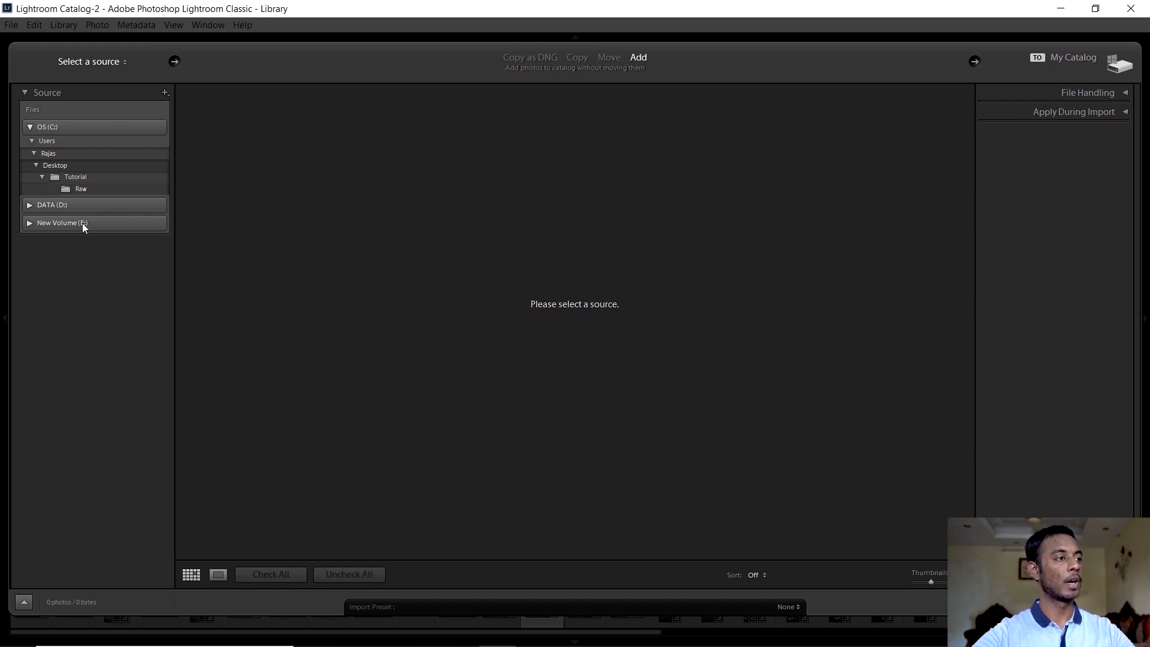
left_click(86, 191)
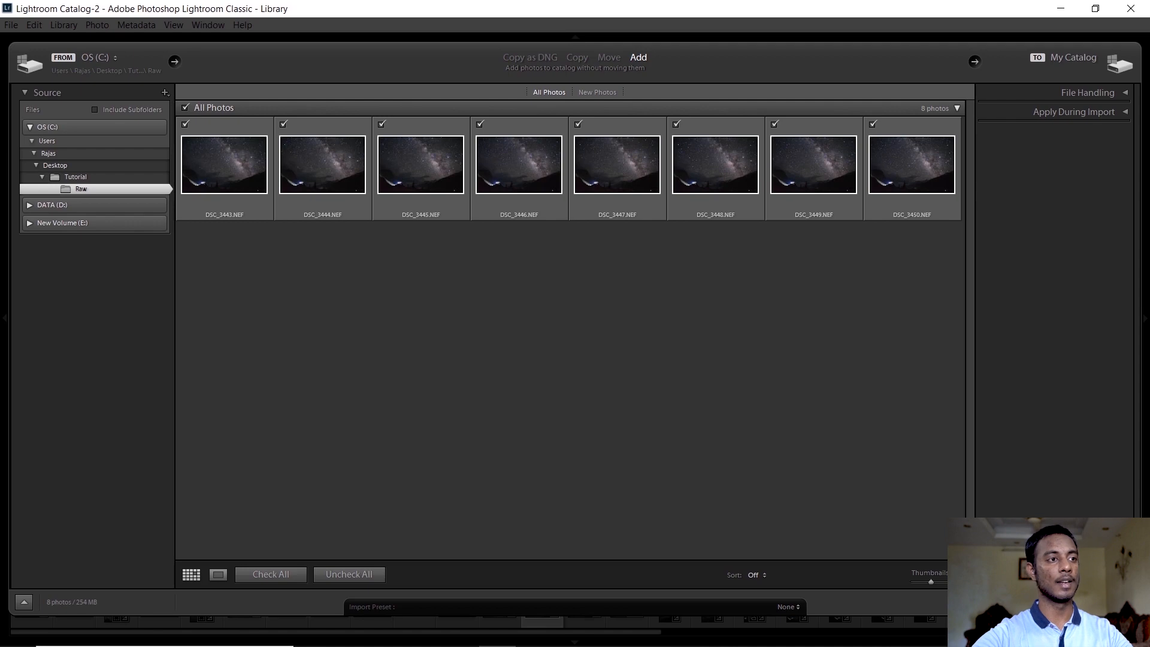
left_click(1054, 602)
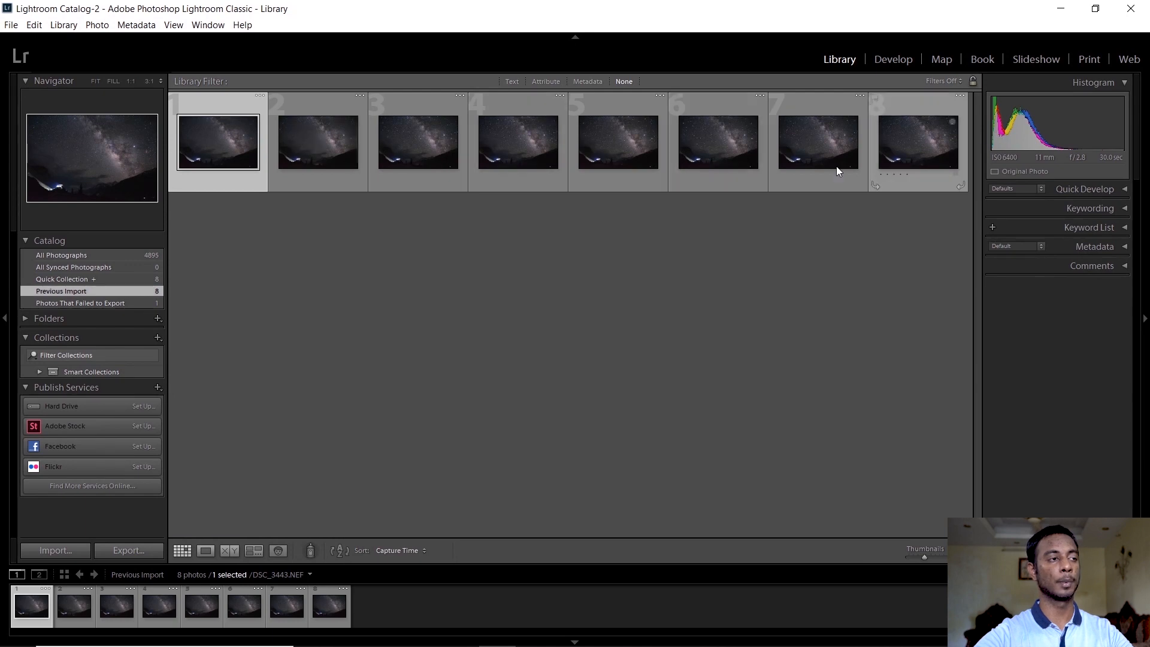
Step: Bring DSC_3443.NEF into the Develop module and set its noise reduction to Luminance 16 and Color 40
left_click(900, 63)
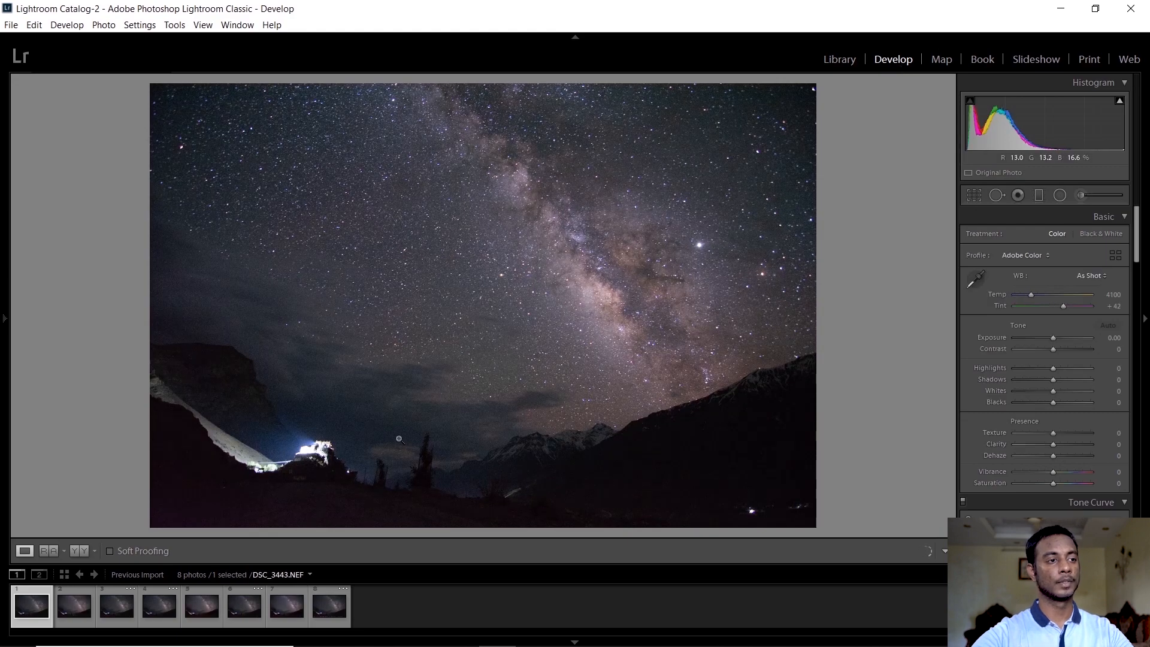
left_click(587, 644)
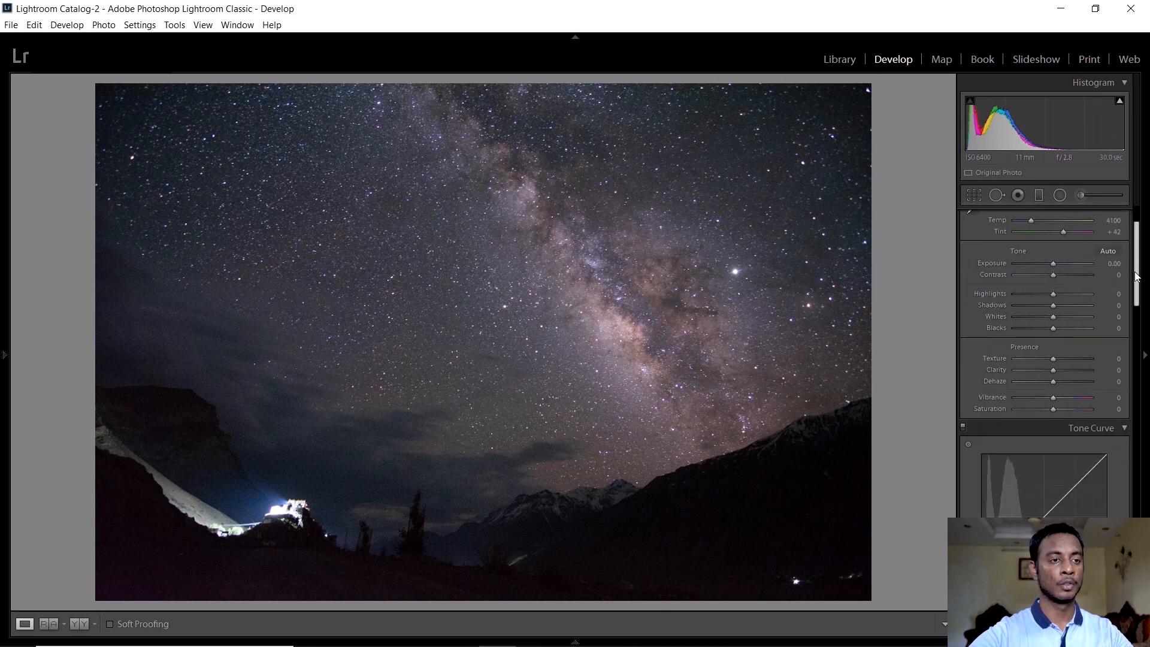
left_click_drag(1137, 262, 1118, 424)
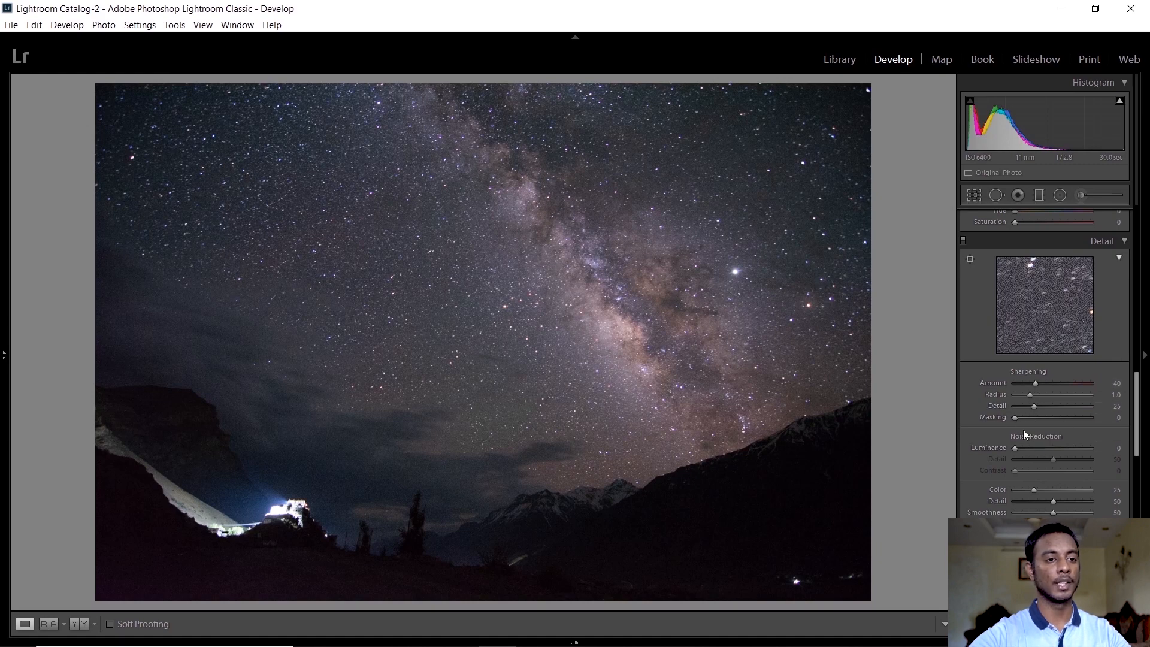
left_click_drag(1015, 447, 1025, 449)
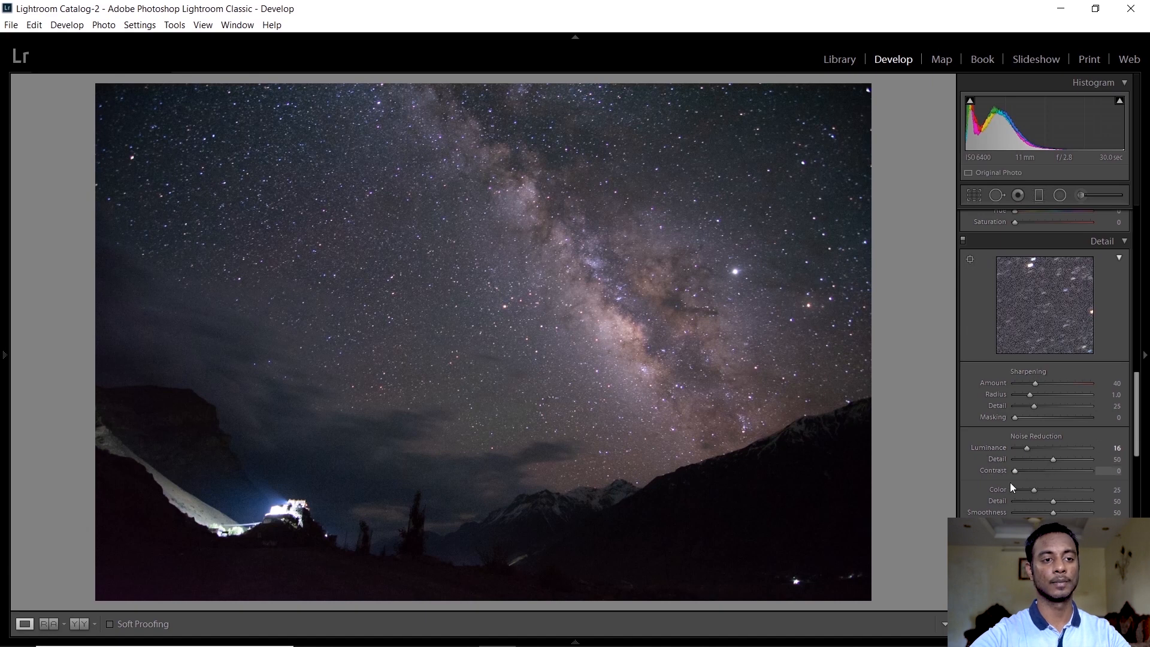
left_click_drag(1033, 489, 1044, 490)
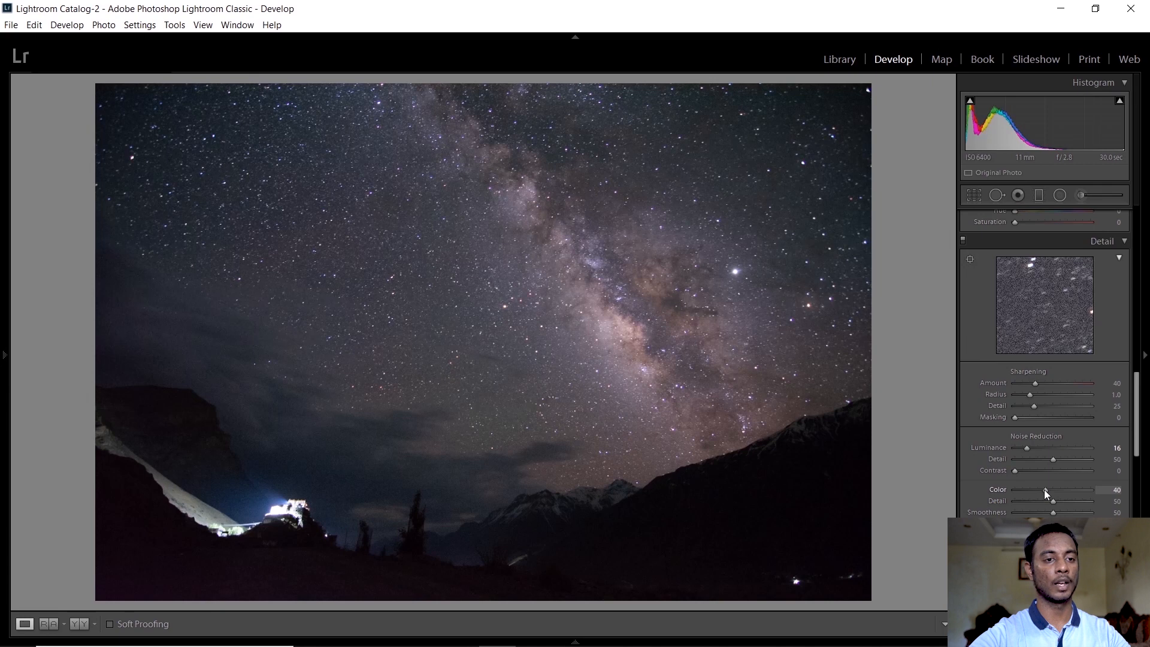
Step: Set the photo's sharpening Amount to 50 and Masking to 62
left_click_drag(1034, 383, 1040, 383)
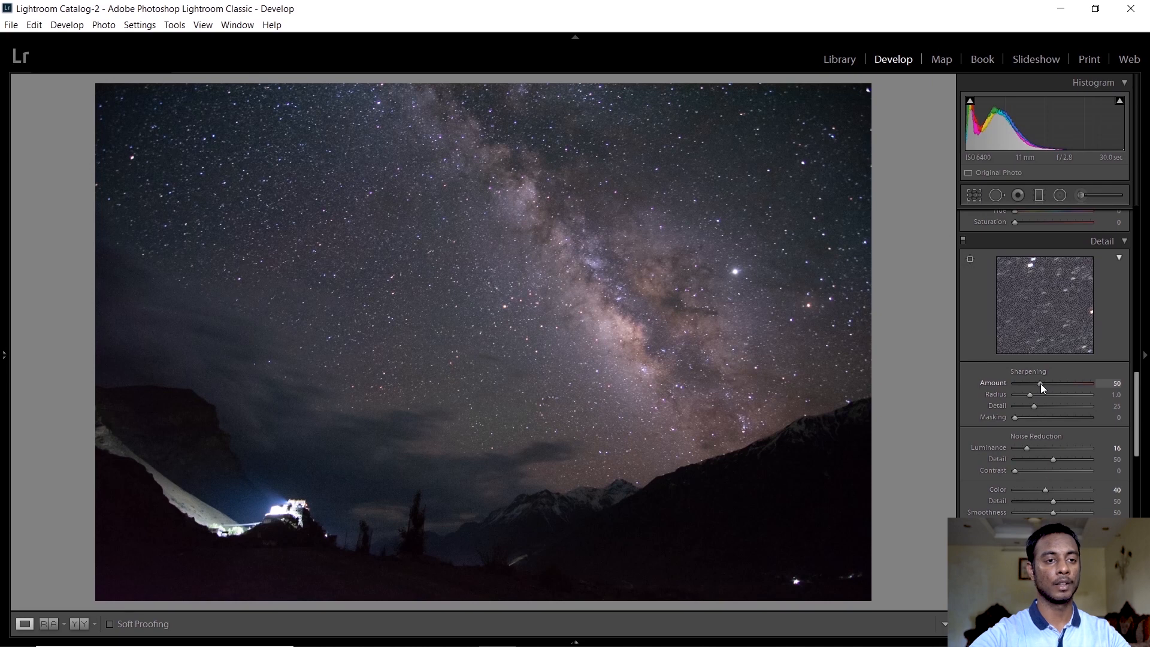
key("alt")
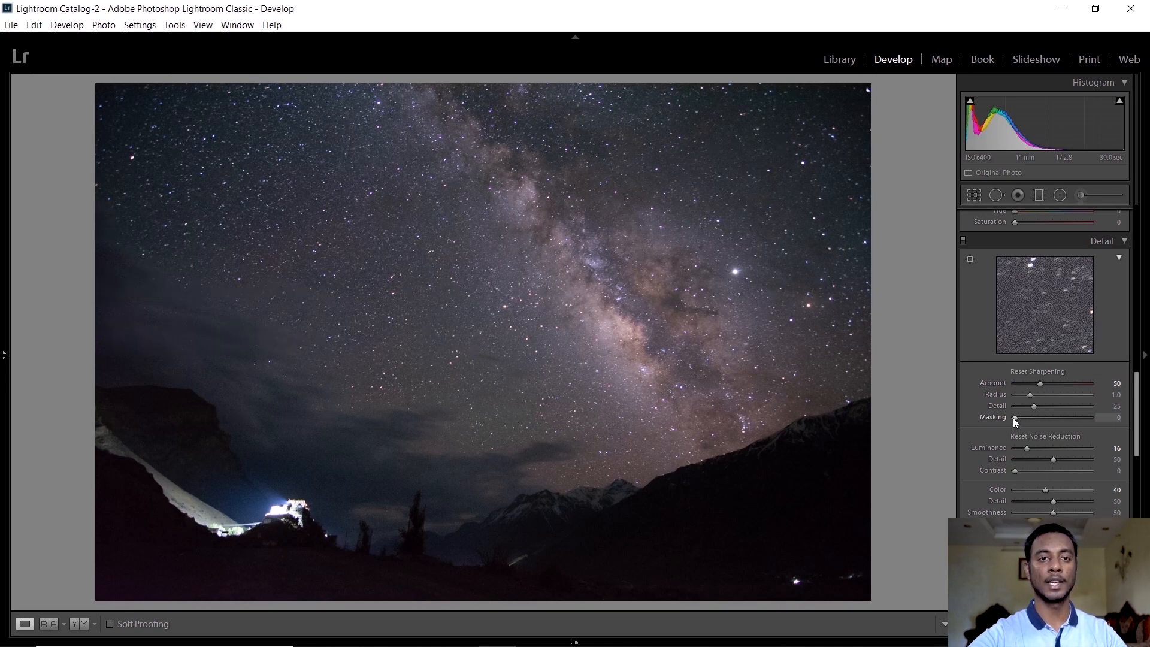
left_click_drag(1013, 418, 1060, 421)
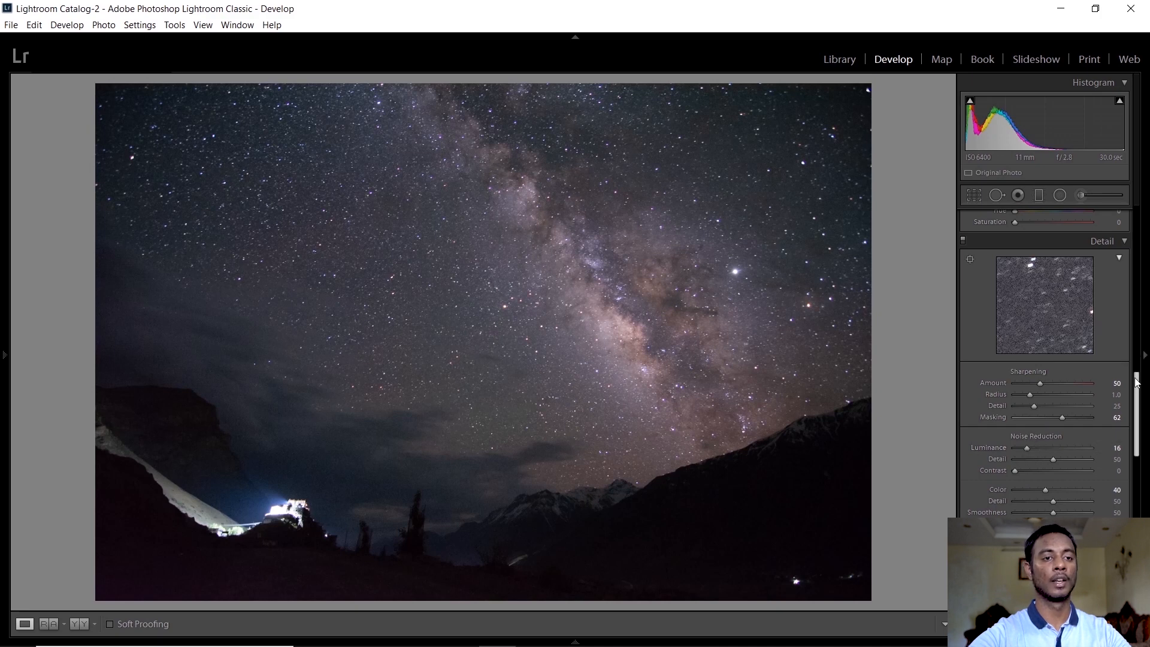
Step: Raise the photo's basic tone Shadows to +59 and Whites to +13
scroll(1068, 293, "up", 10)
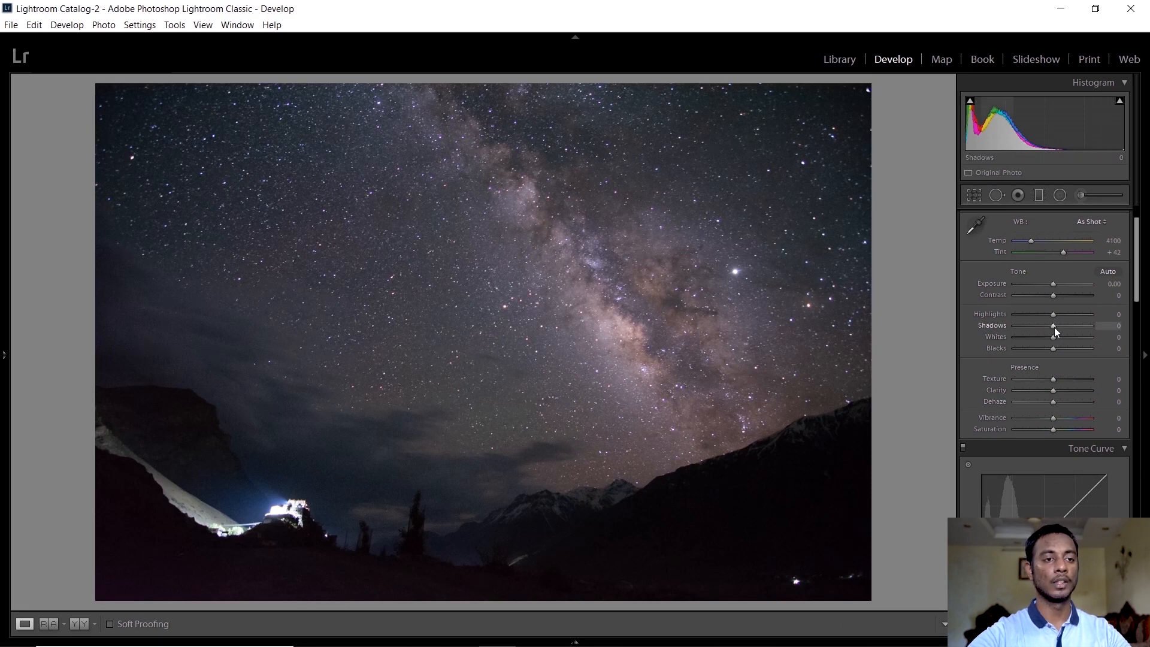
mouse_move(1065, 325)
left_mouse_down()
mouse_move(1094, 326)
mouse_move(1077, 326)
left_mouse_up()
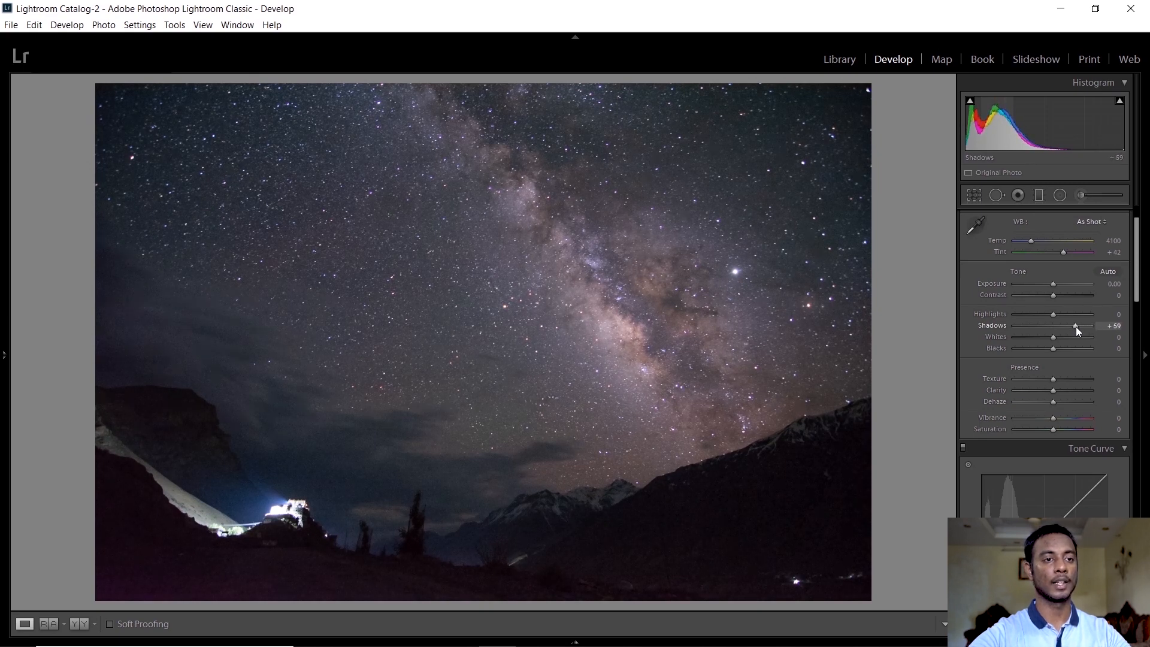
left_click_drag(1052, 337, 1058, 337)
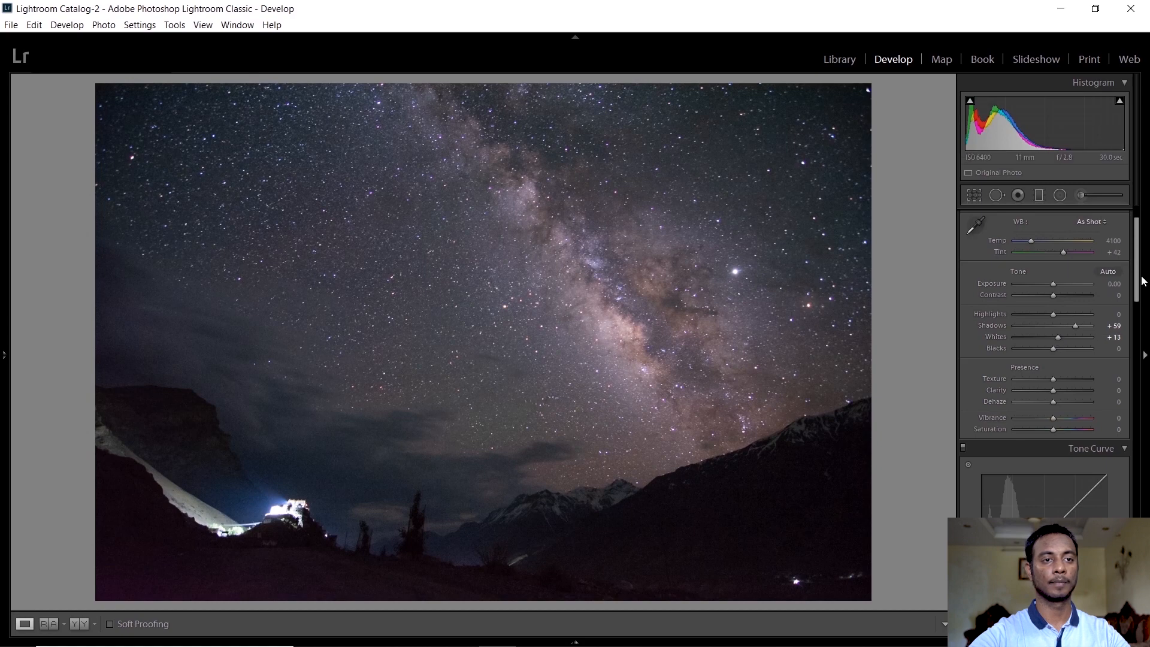
Step: Raise the Shadows region of the tone curve to +13
left_click_drag(1137, 282, 1134, 337)
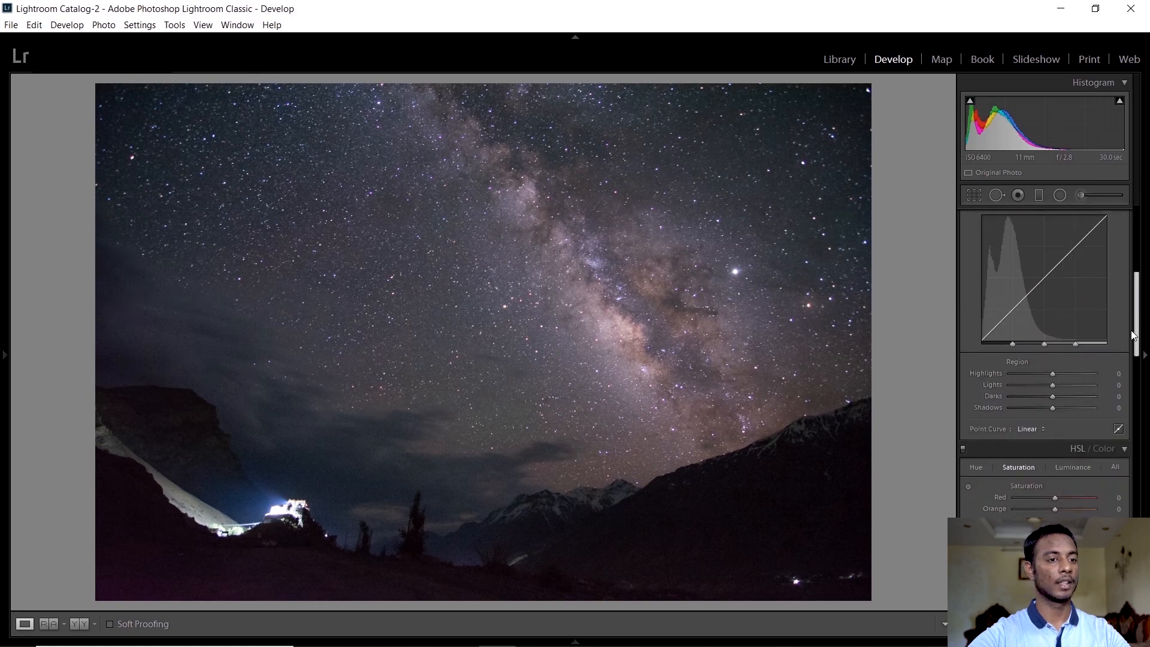
mouse_move(1055, 408)
left_mouse_down()
mouse_move(1070, 408)
mouse_move(1057, 411)
left_mouse_up()
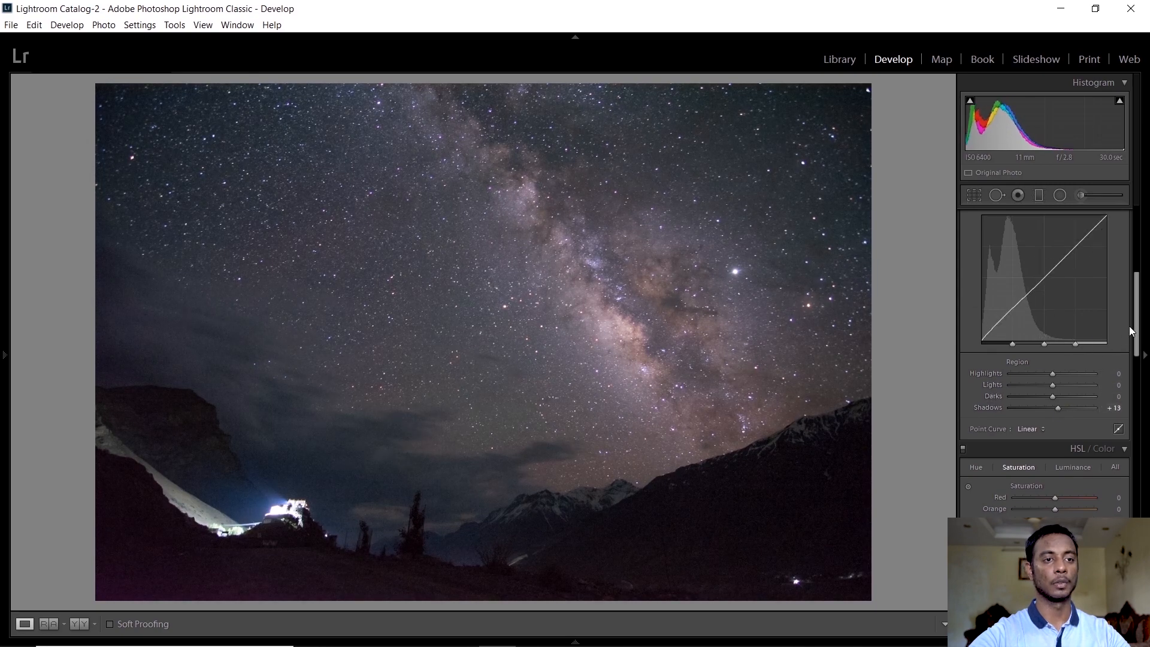
left_click_drag(1137, 330, 1144, 262)
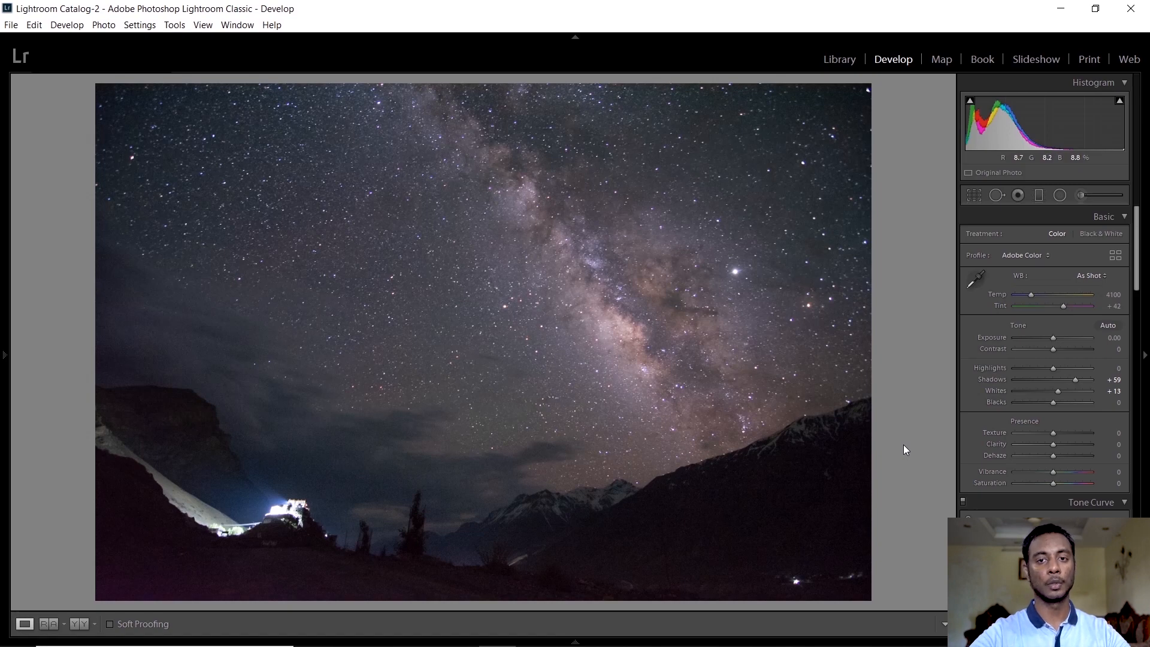
Step: Select all eight imported photos and synchronize every develop setting from DSC_3443.NEF to them, including Crop
mouse_move(575, 644)
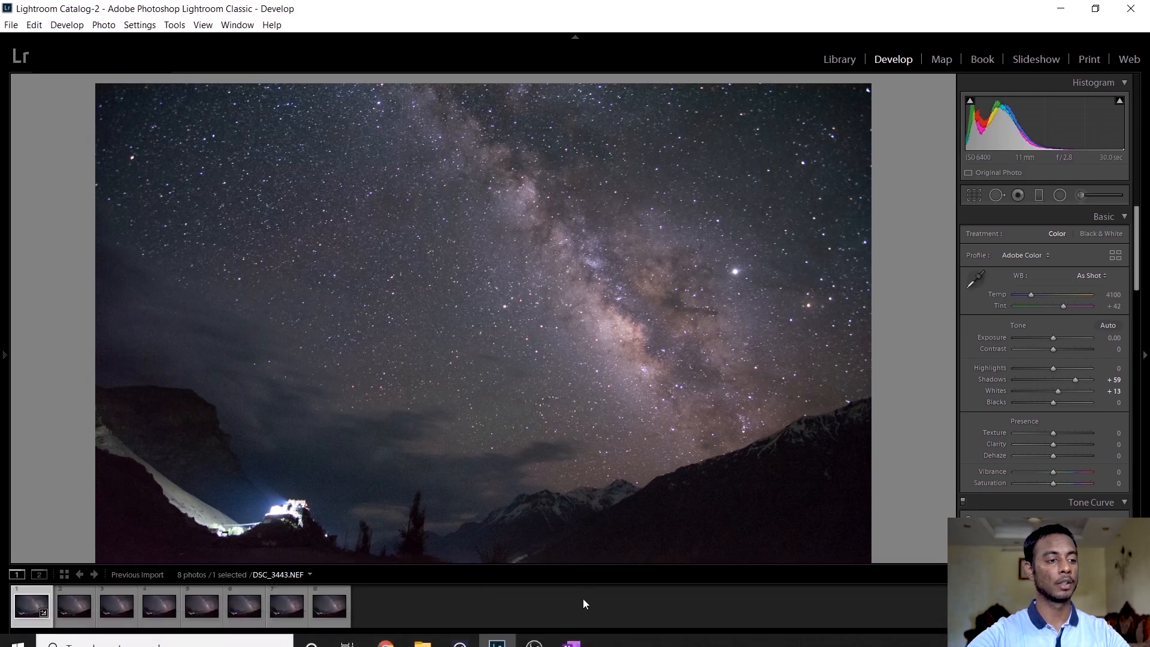
key("t")
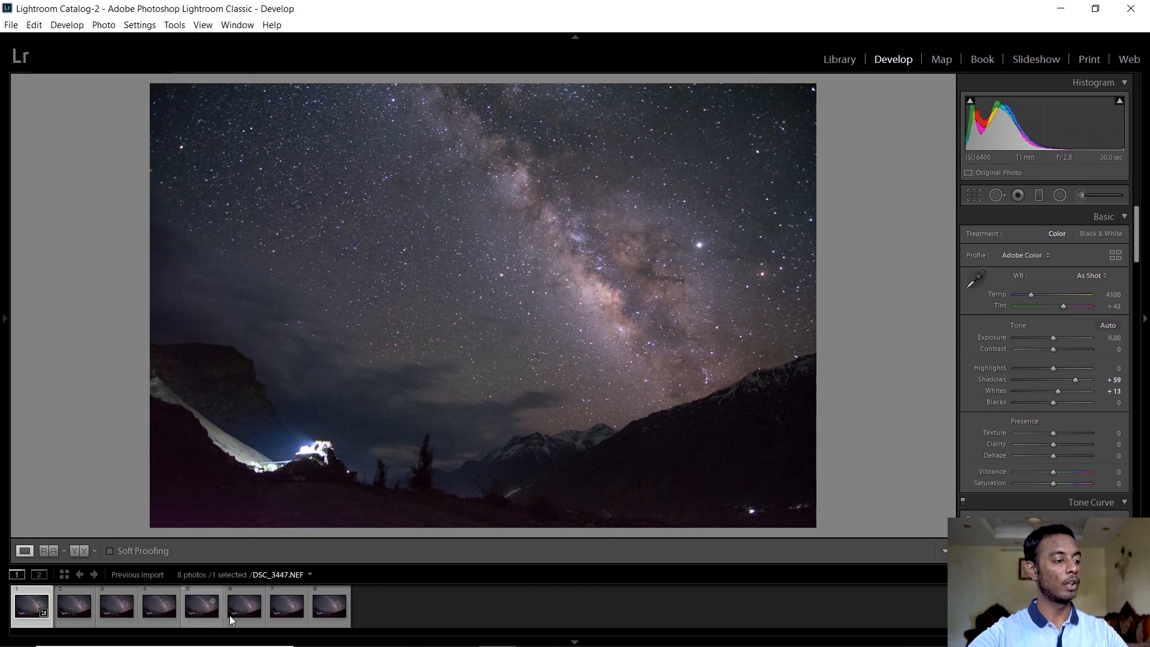
left_click(328, 607, "shift")
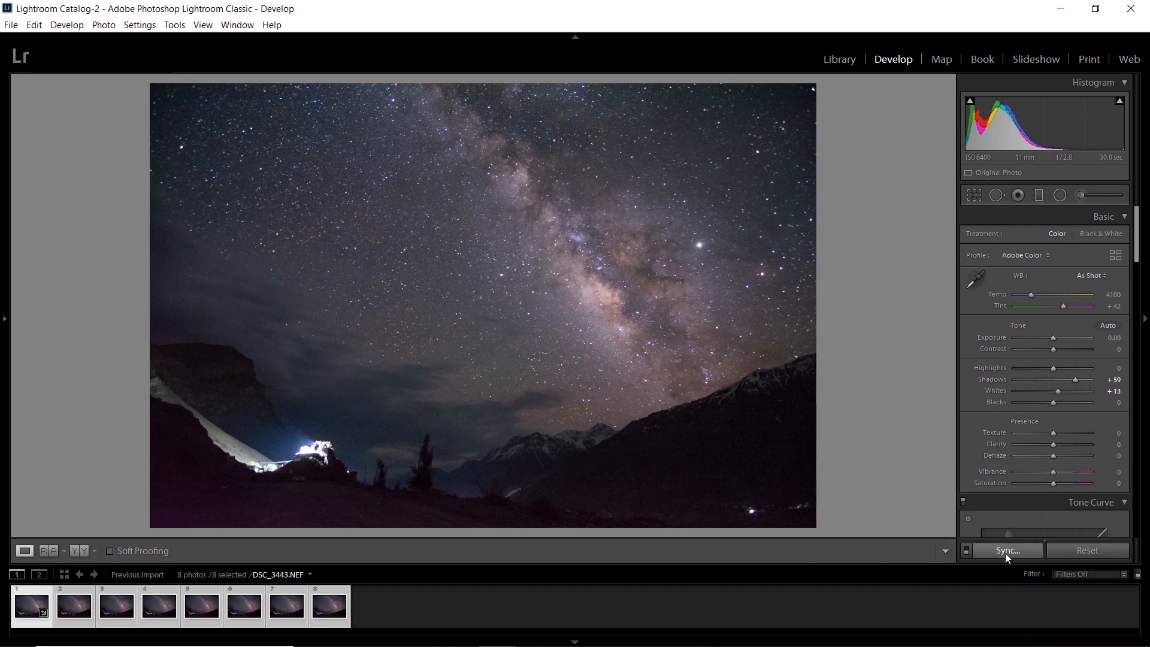
left_click(1005, 552)
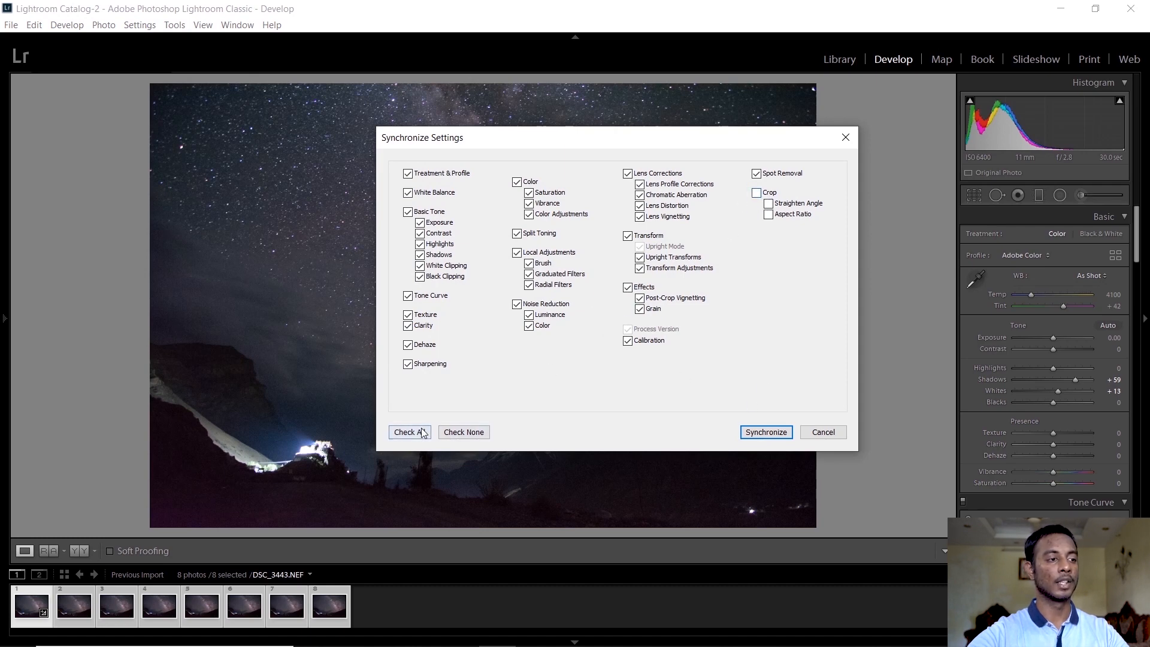
left_click(402, 437)
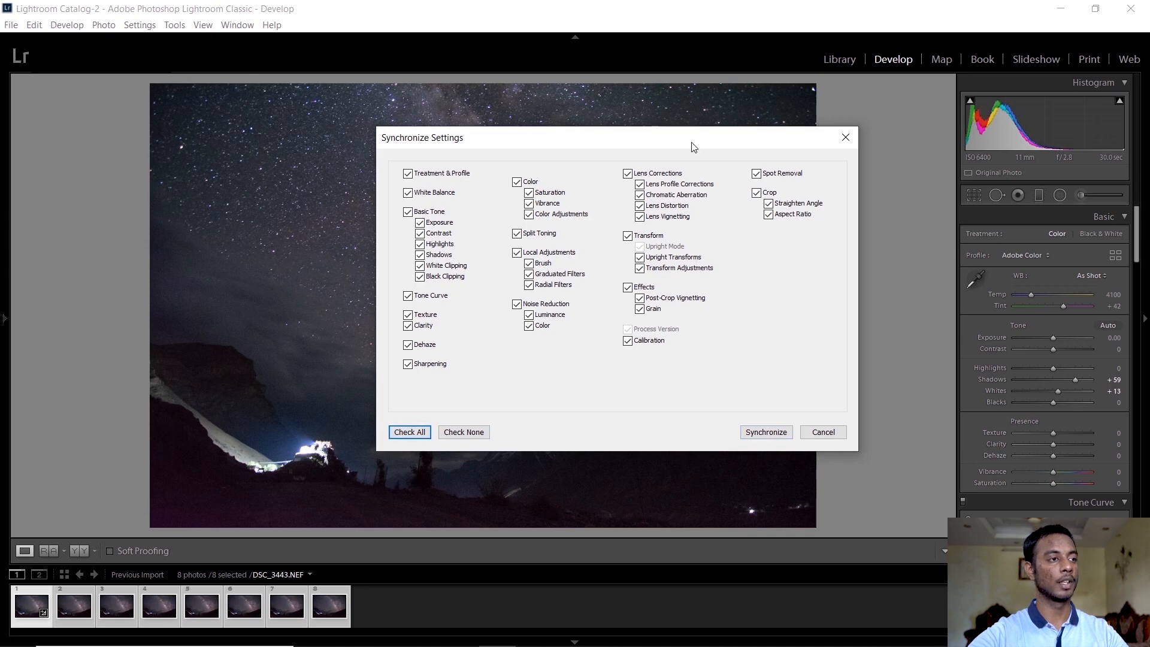
left_click(768, 432)
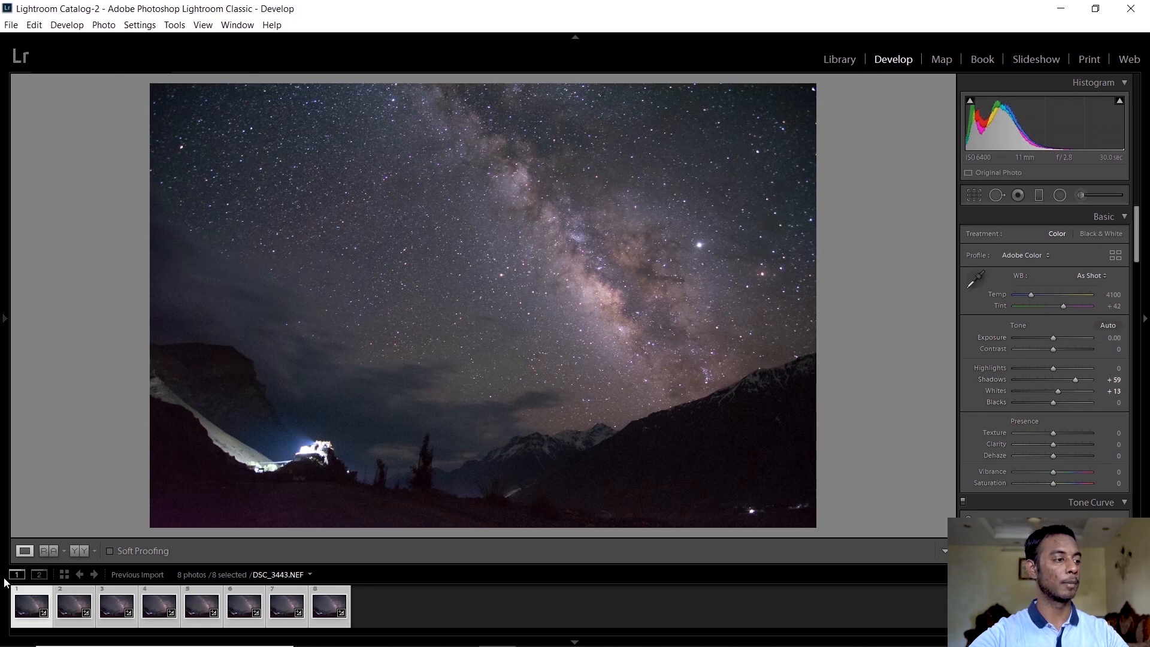
Step: Open the export settings for the eight selected photos and place the files in a subfolder named Export
left_click(333, 611)
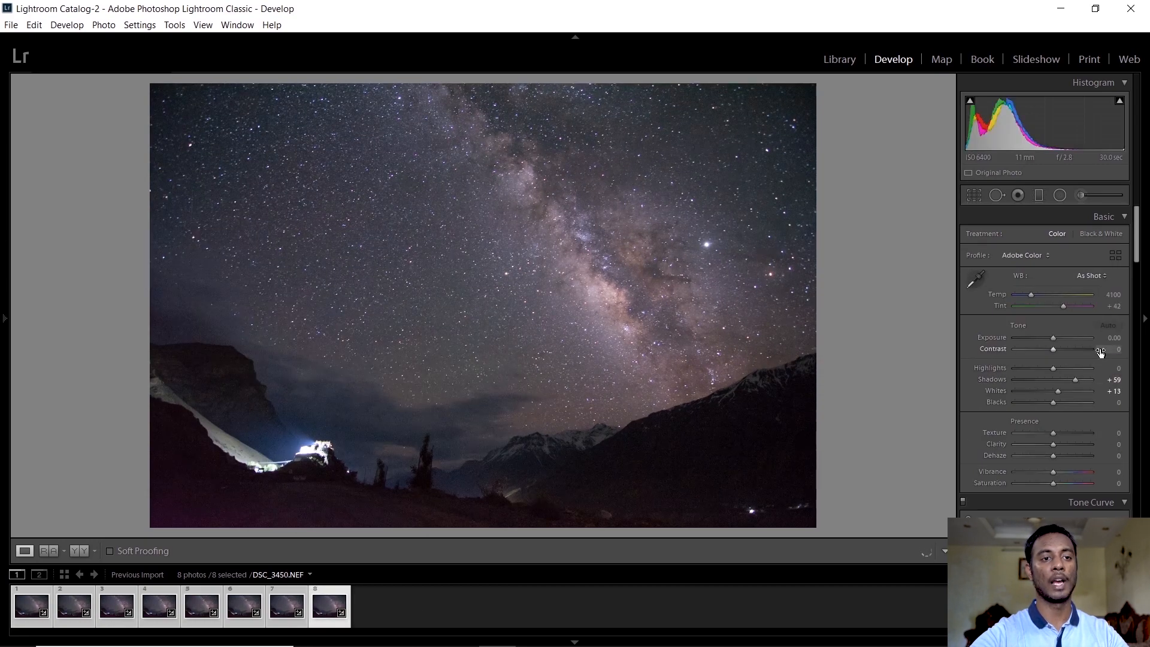
left_click(11, 25)
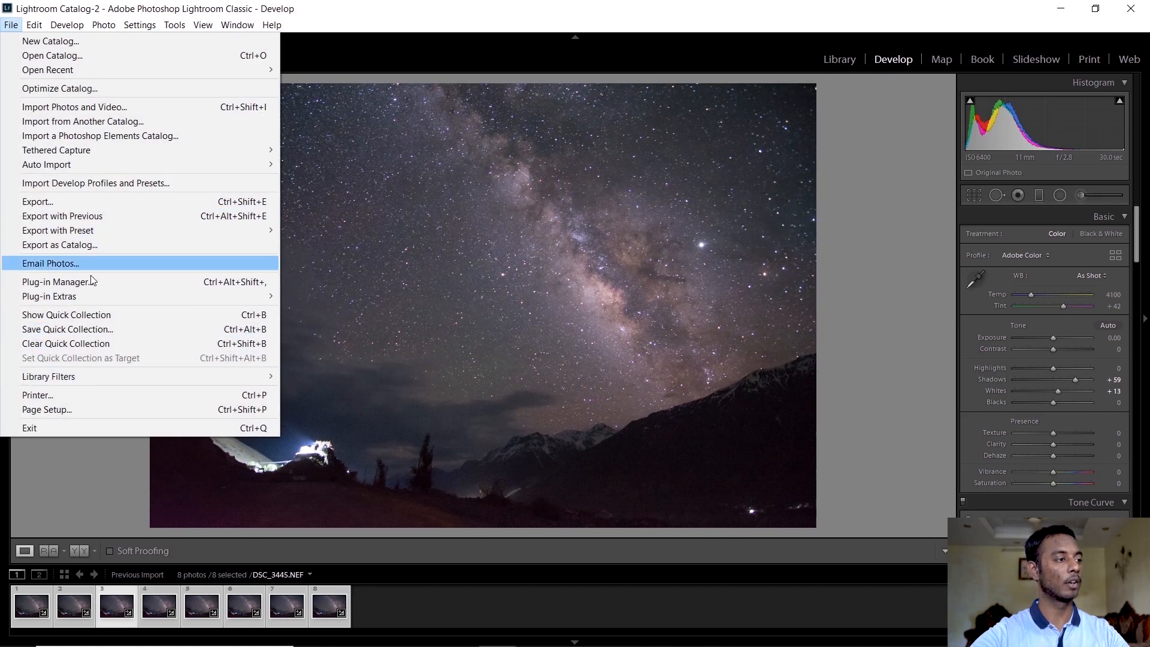
left_click(123, 205)
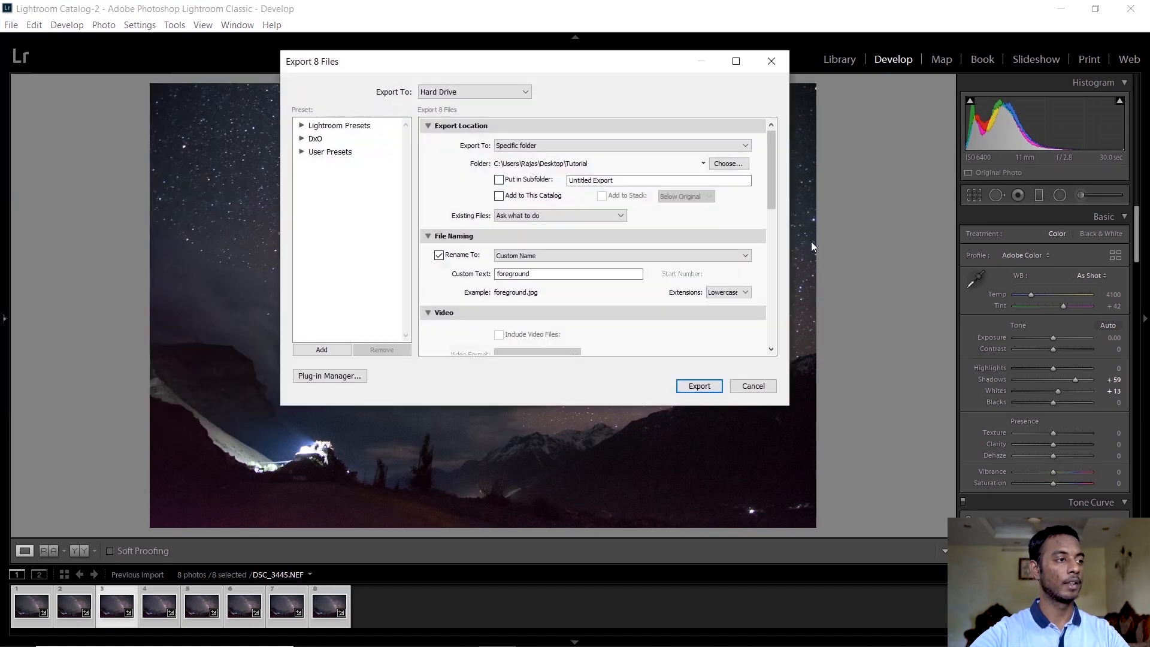
left_click(498, 180)
left_click_drag(628, 182, 566, 183)
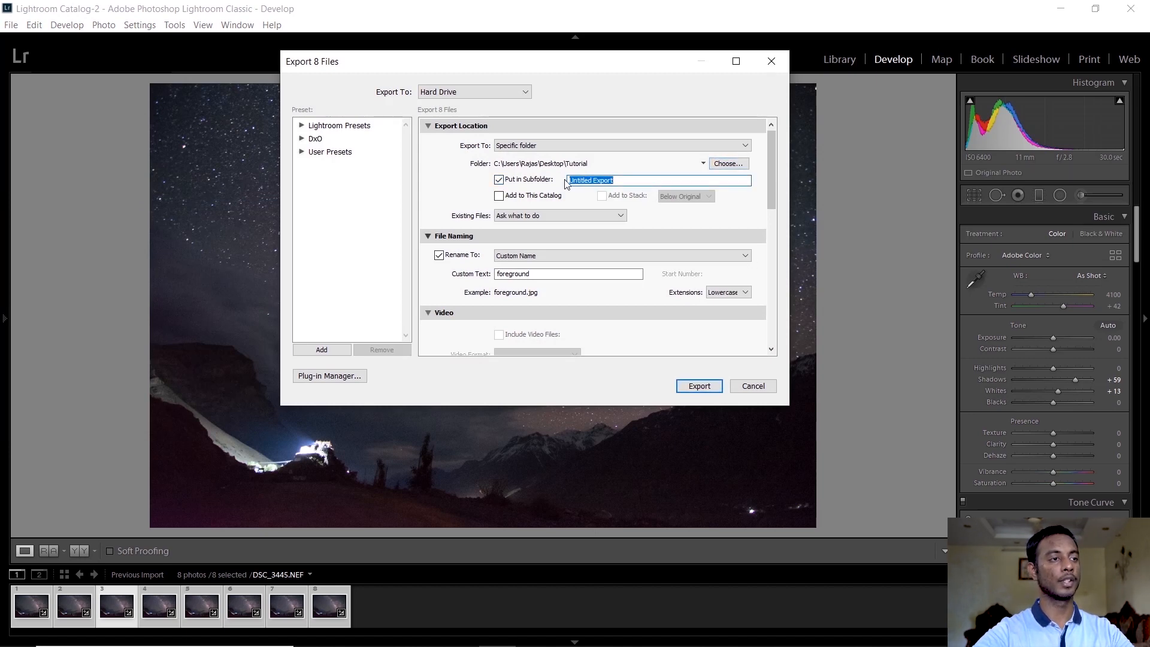
type("Exp")
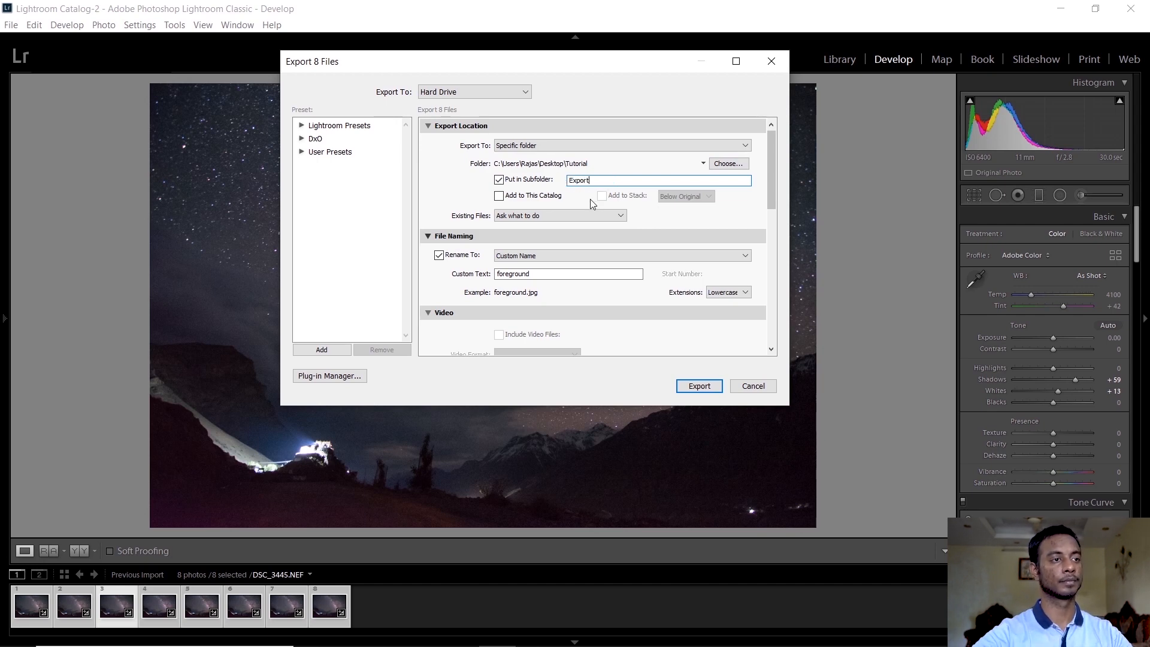
Step: Set the exported files' naming scheme to Filename - Sequence
left_click_drag(770, 189, 774, 207)
left_click(722, 205)
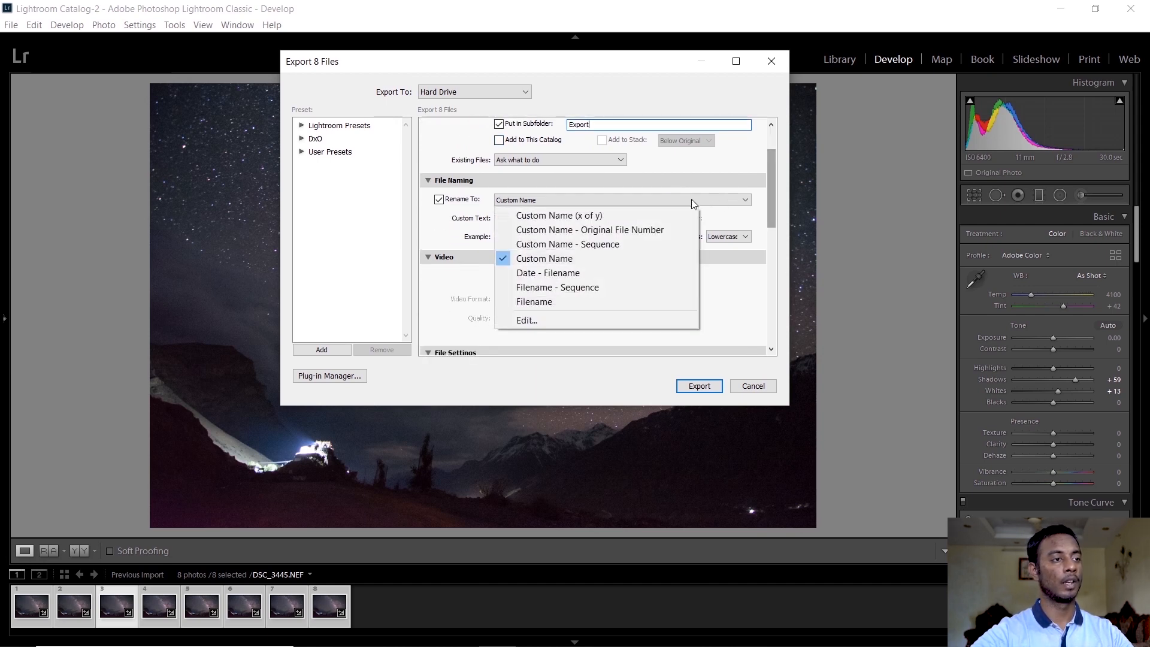
left_click(606, 286)
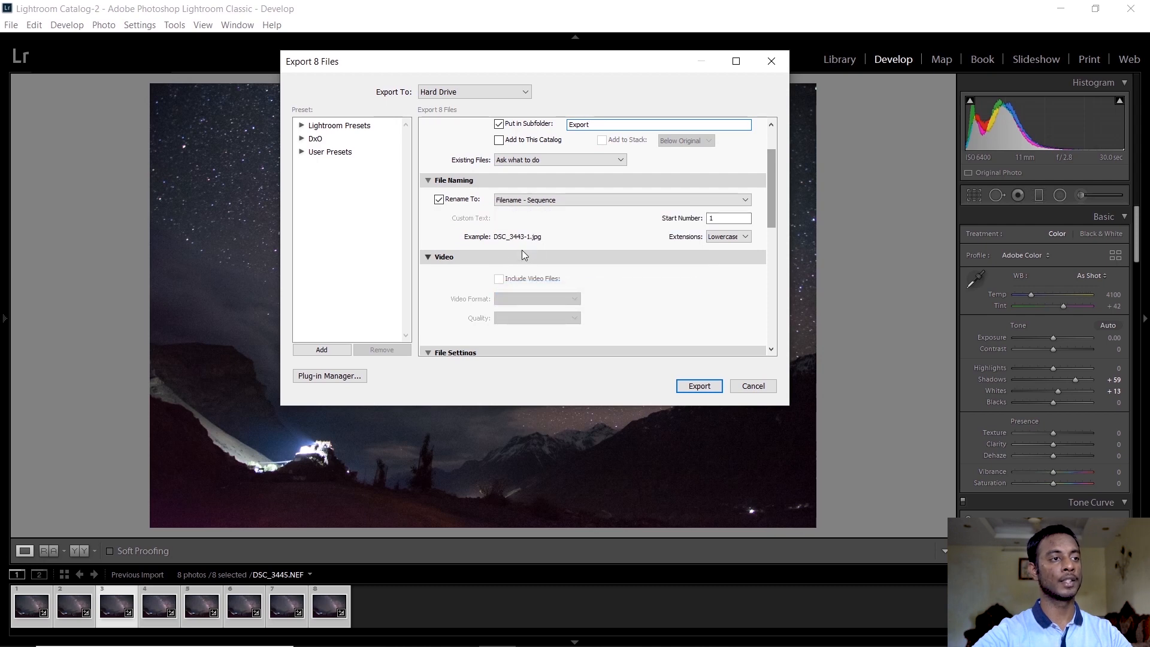
Step: Set the export image format to TIFF and export the eight photos
left_click_drag(771, 206, 770, 263)
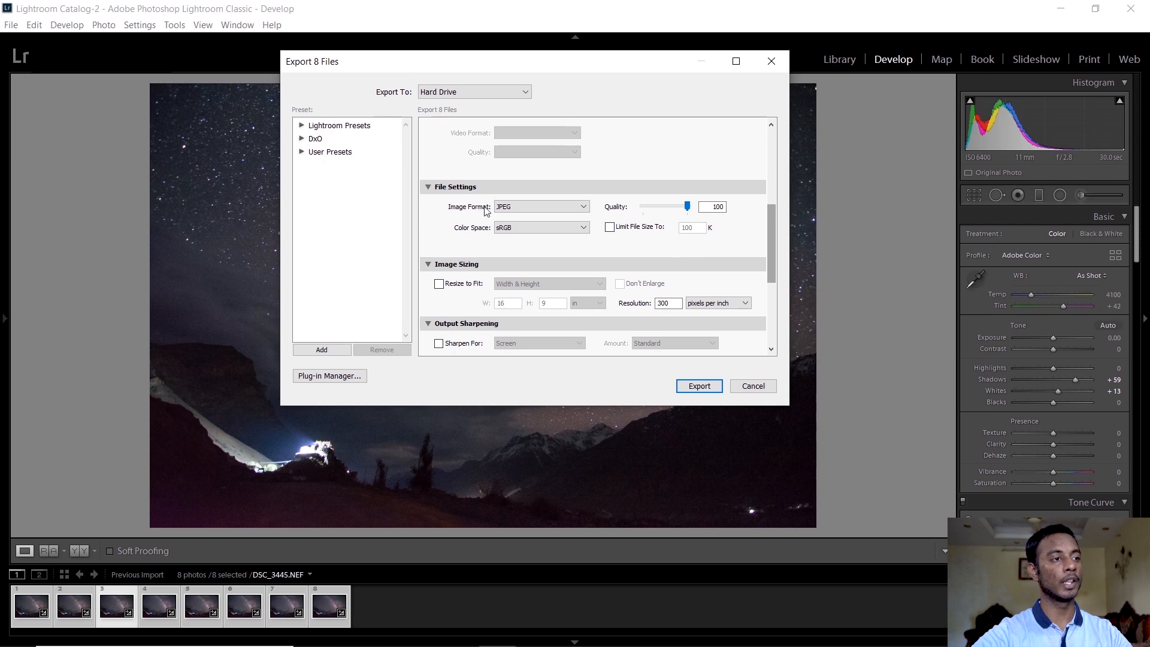
left_click(527, 204)
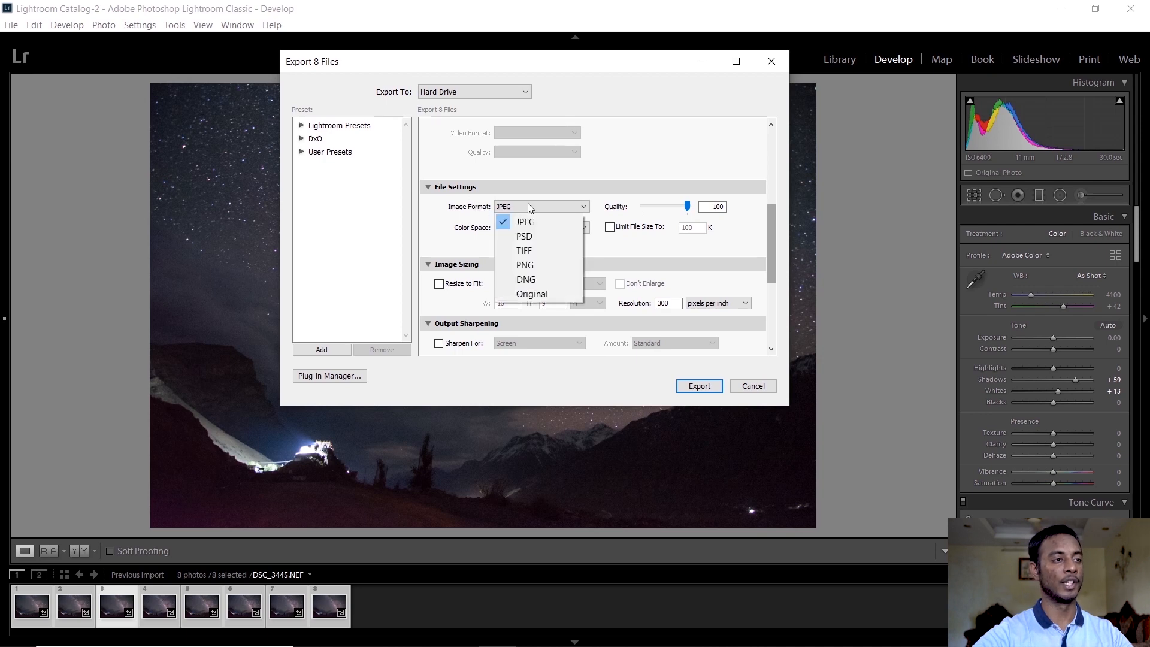
left_click(554, 252)
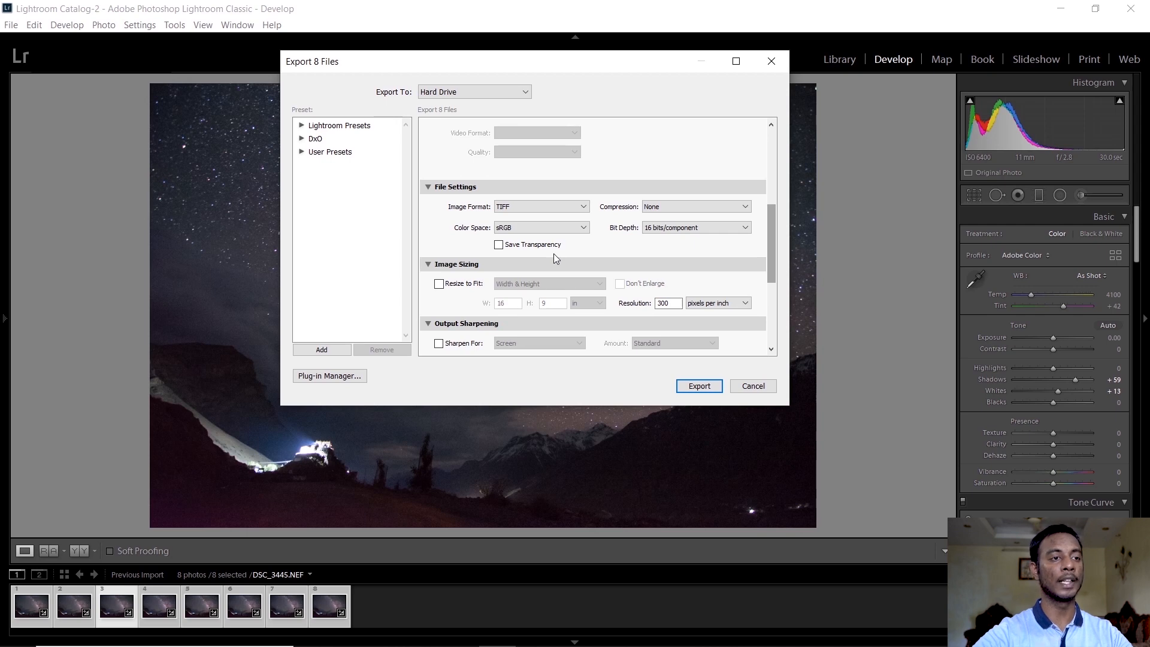
left_click_drag(774, 256, 770, 316)
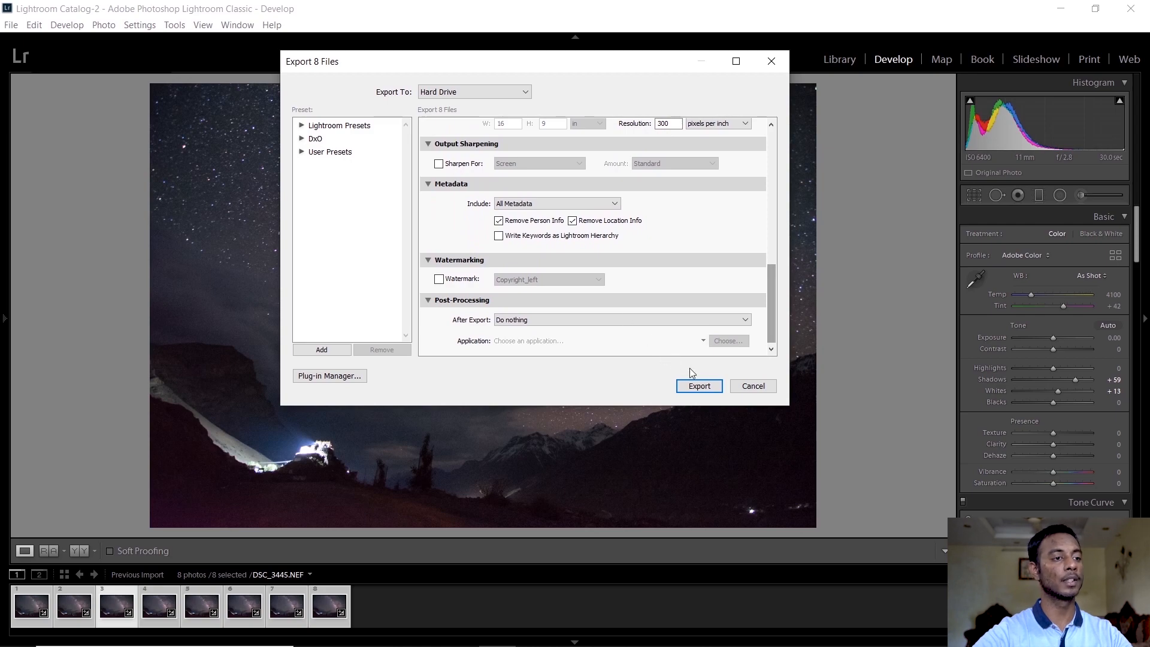
left_click(699, 386)
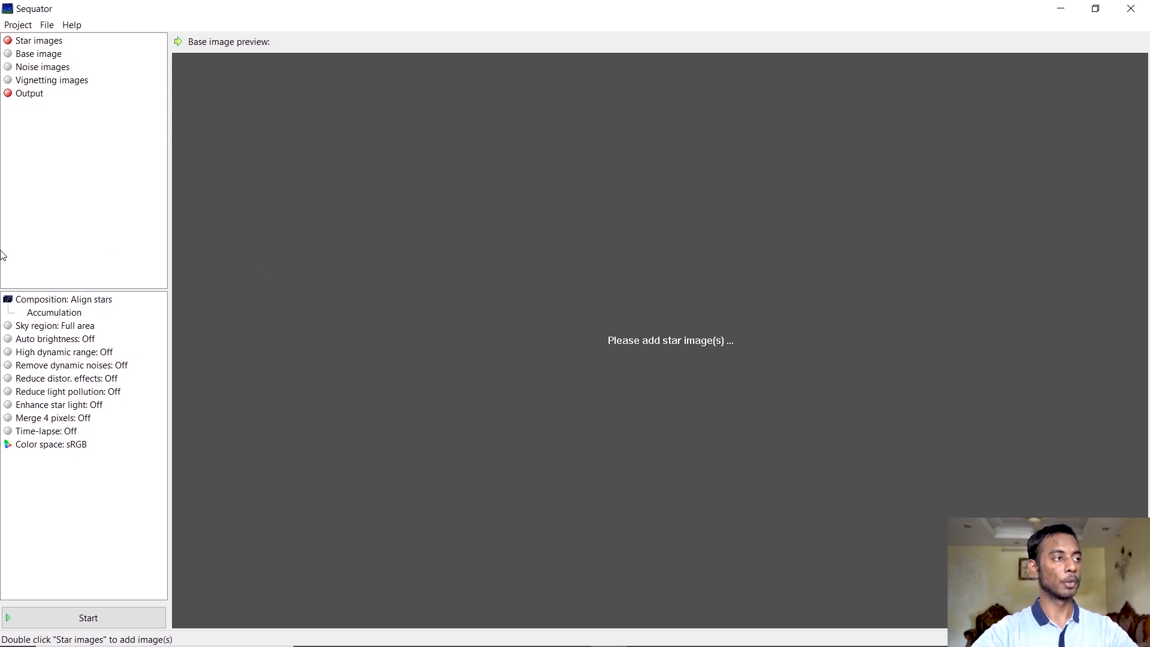
Step: In Sequator, add the eight exported files DSC_3443-1.tif through DSC_3450-8.tif as star images
double_click(31, 42)
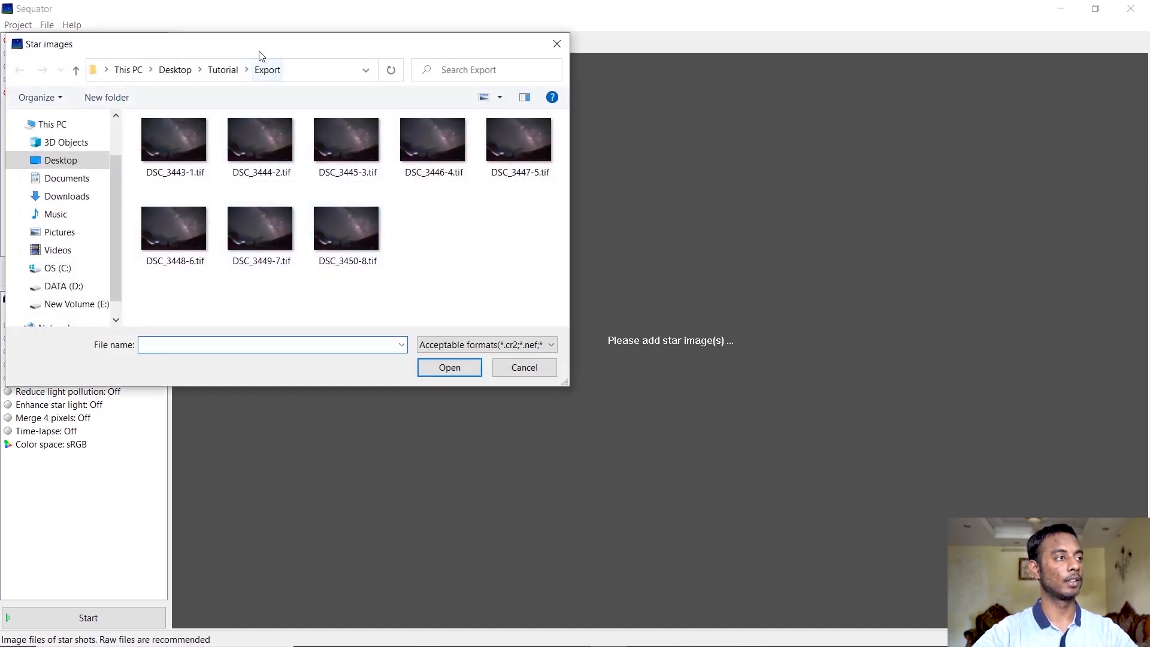
left_click_drag(260, 53, 431, 68)
left_click(350, 161)
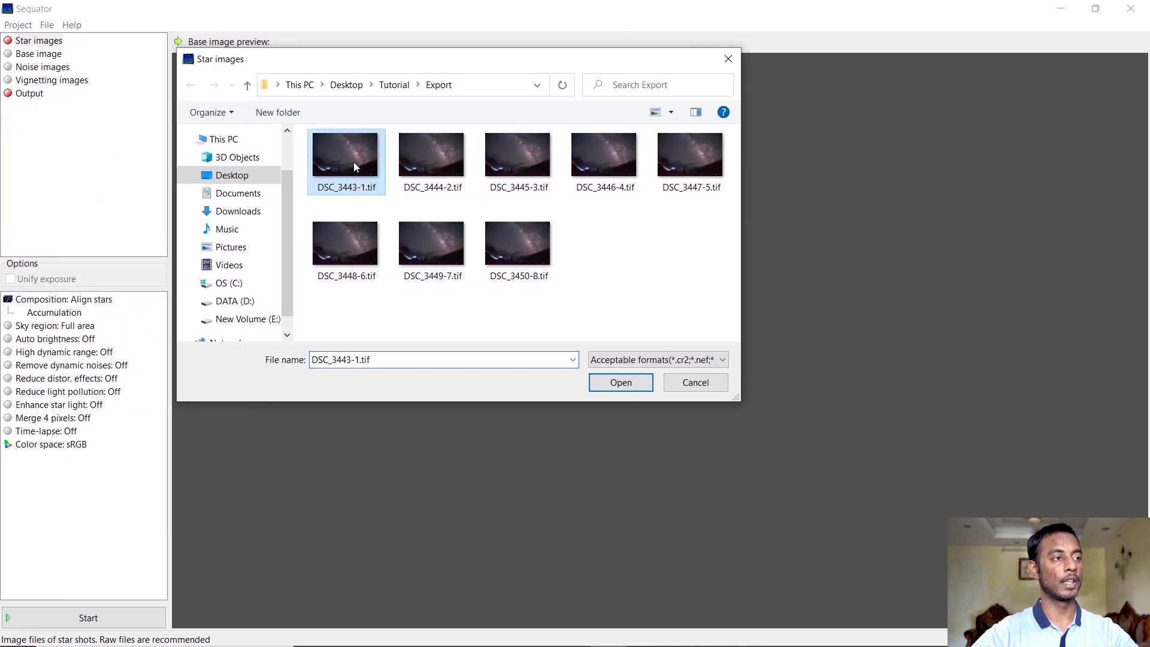
left_click(537, 277, "shift")
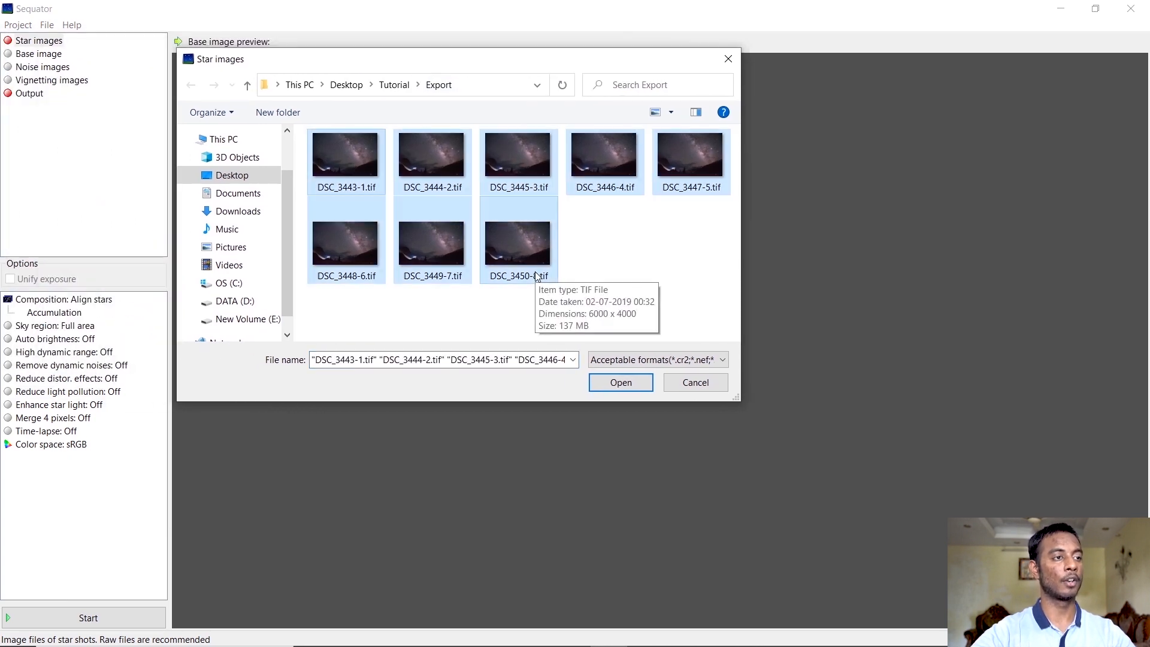
left_click(623, 384)
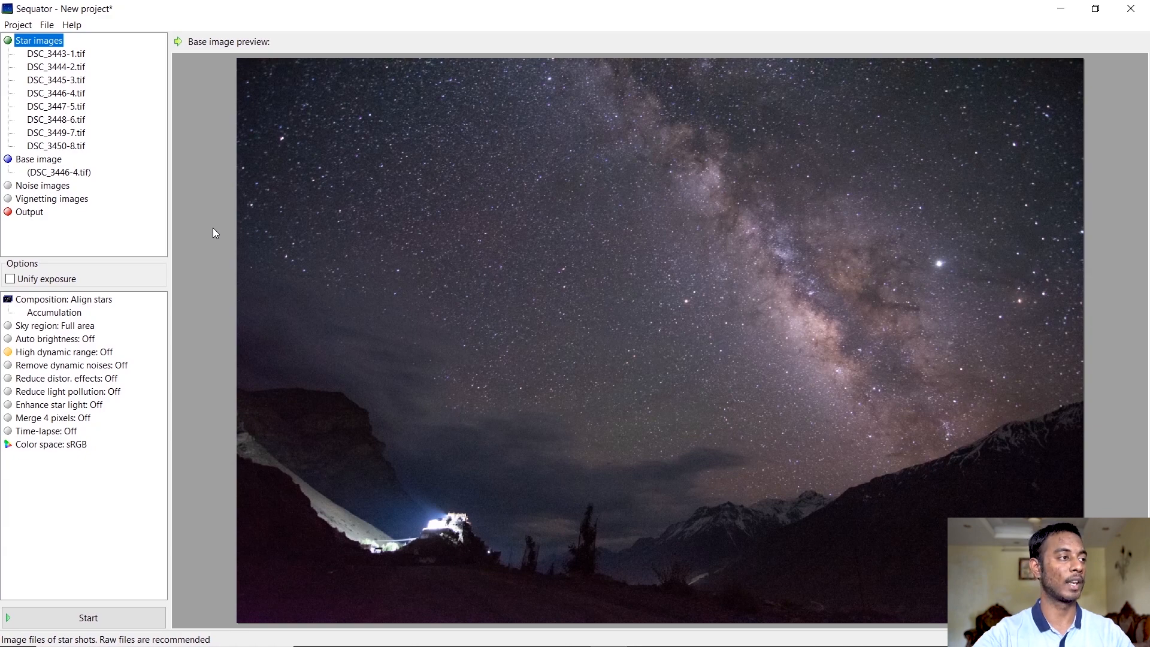
Step: Set the output to an uncompressed TIFF named Stacked_Milky_Way in the Export folder
left_click(28, 217)
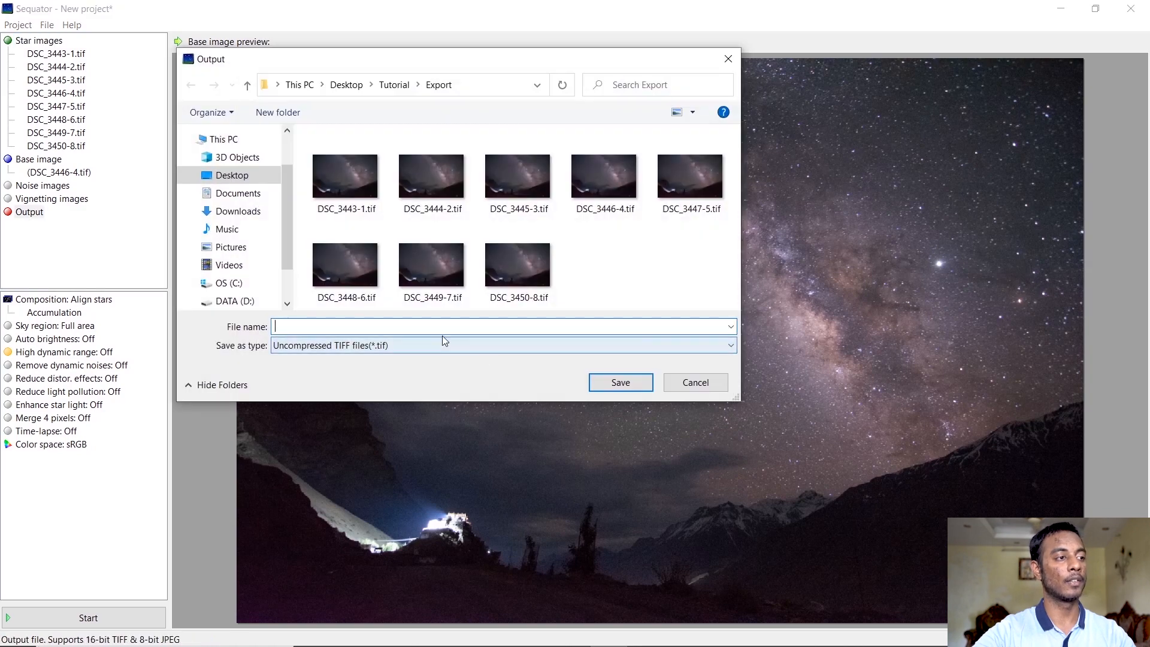
type("S")
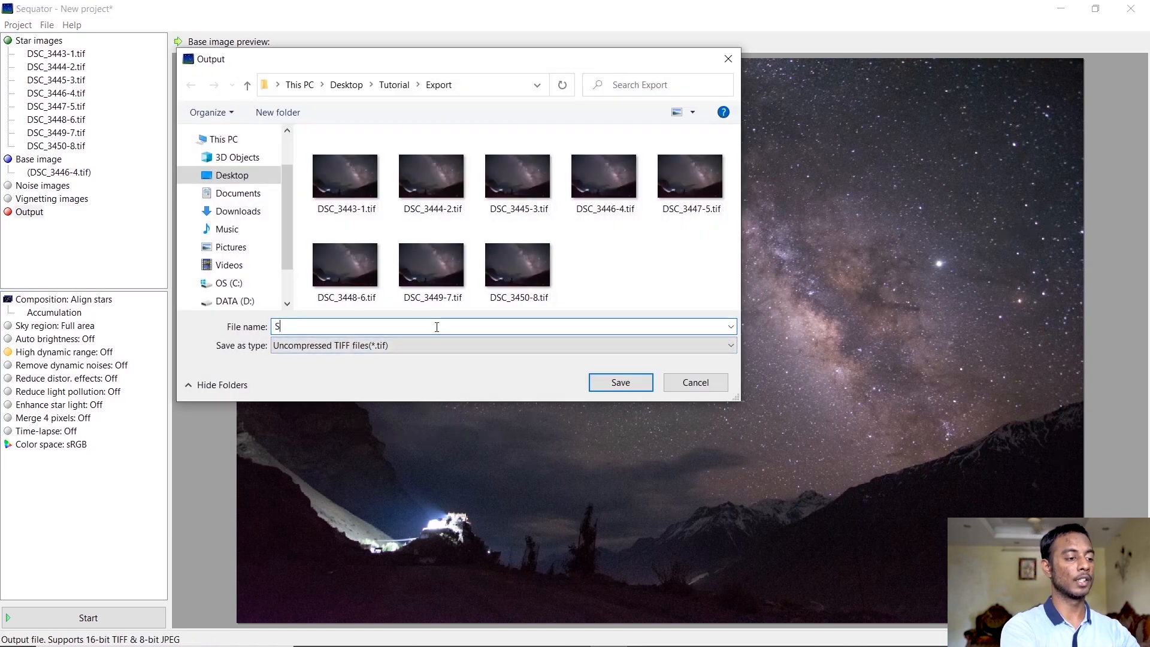
type("tacked")
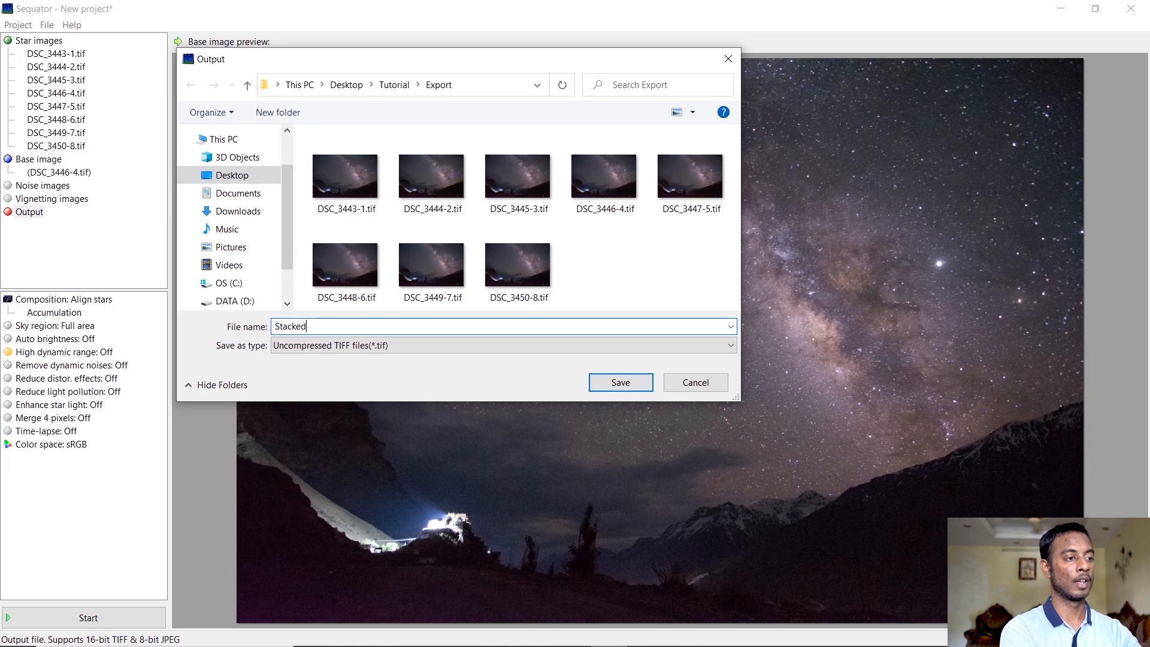
type("_Mil")
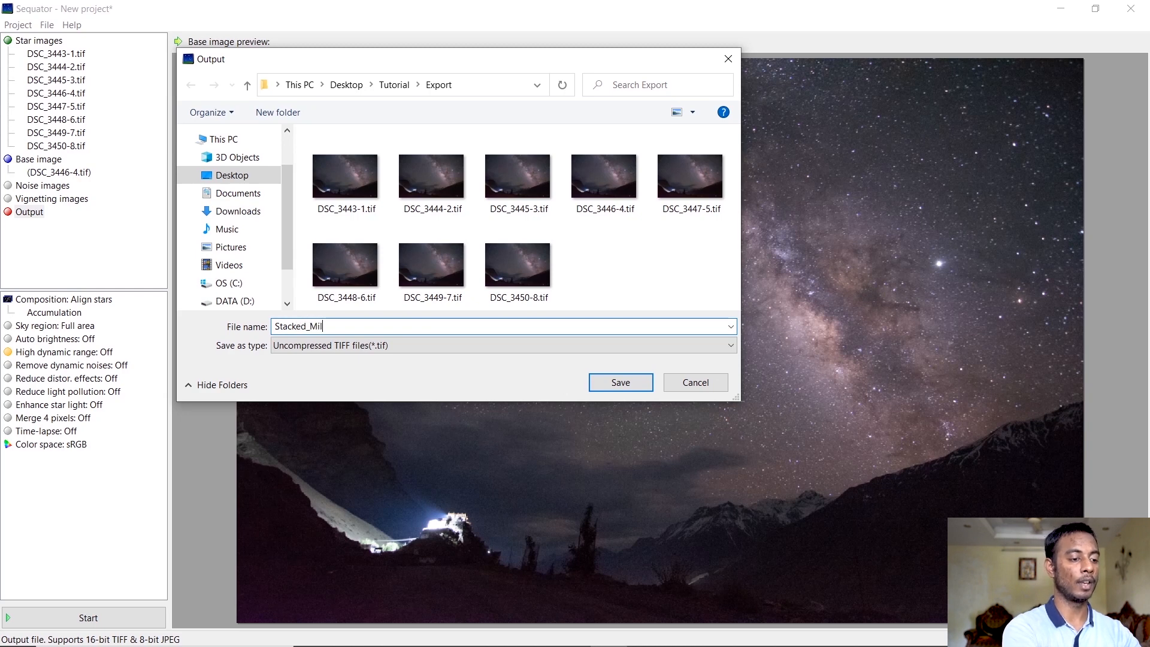
type("ky_")
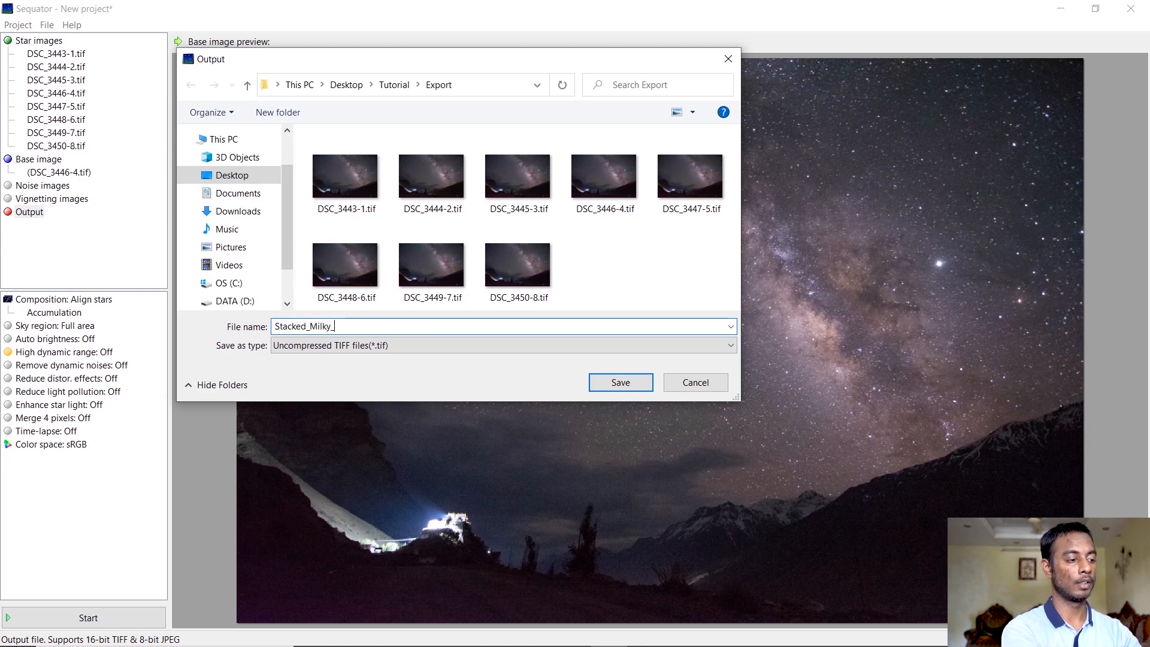
type("Way")
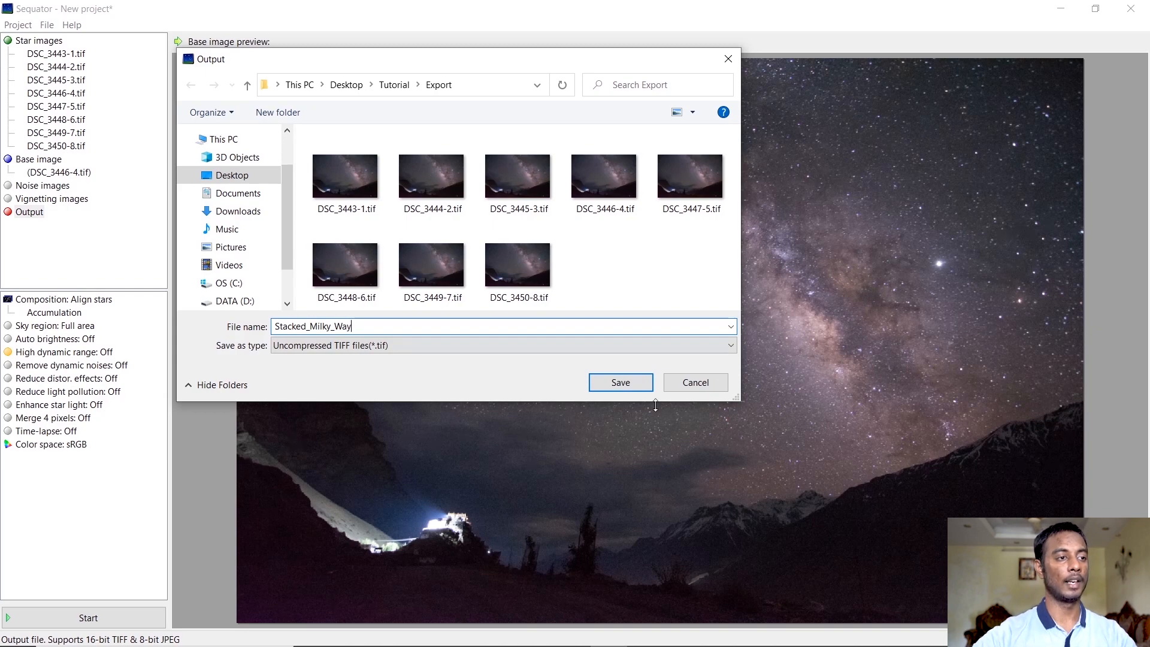
left_click(617, 386)
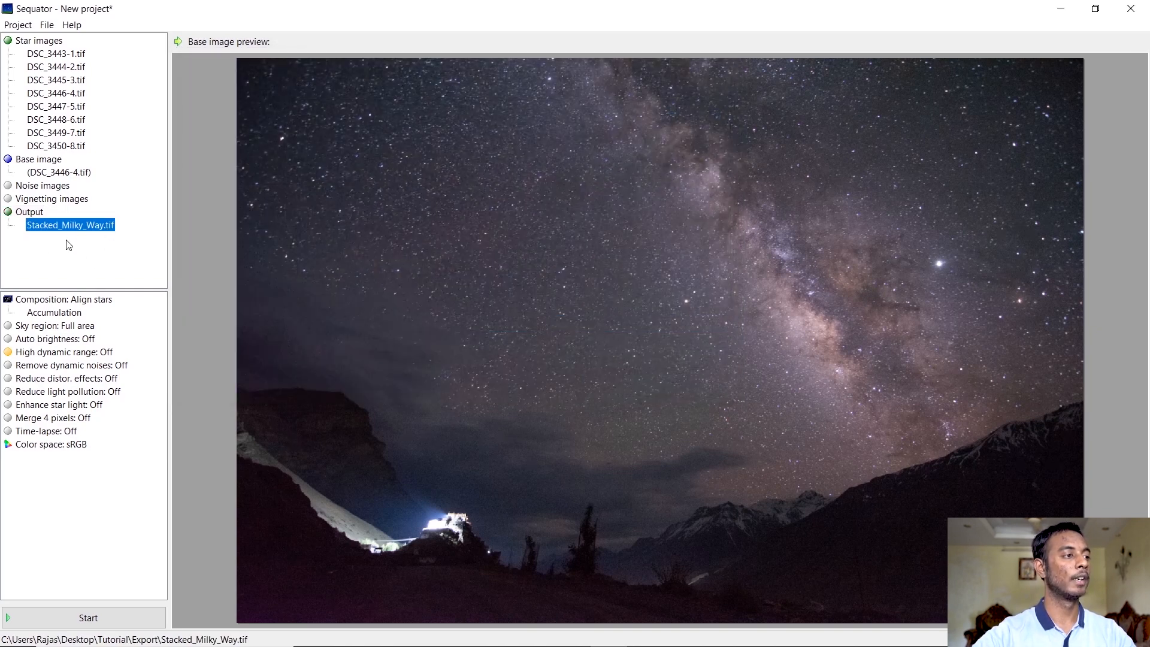
Step: Keep the composition on Align stars and set its computing option to Freeze ground
double_click(47, 300)
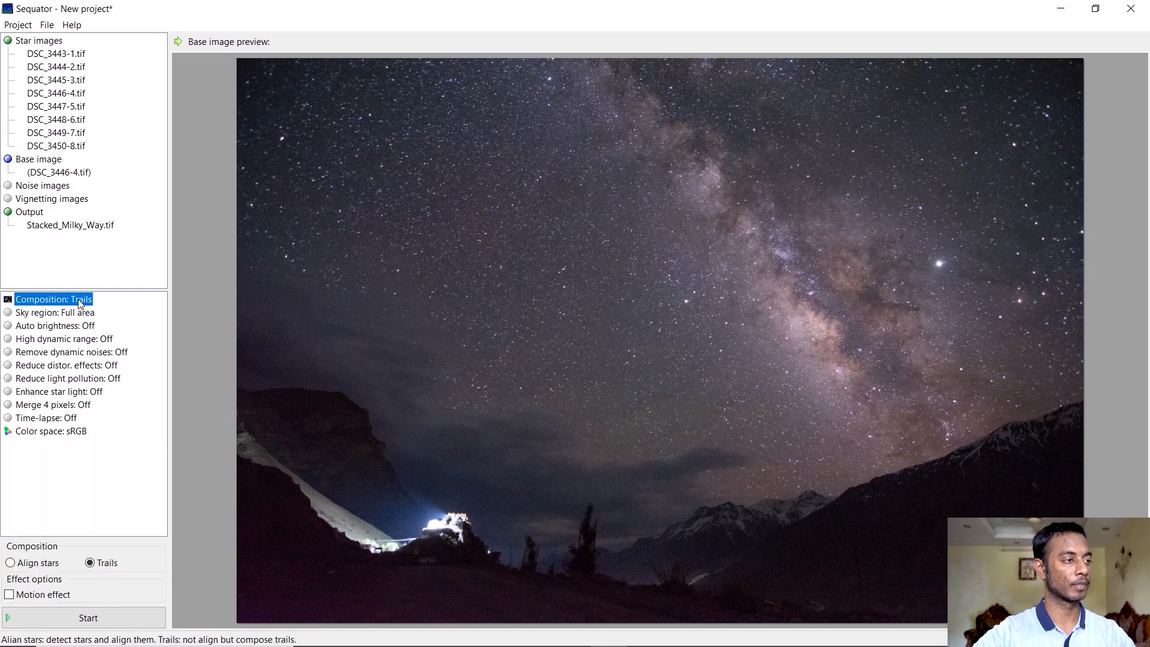
double_click(81, 301)
left_click(66, 313)
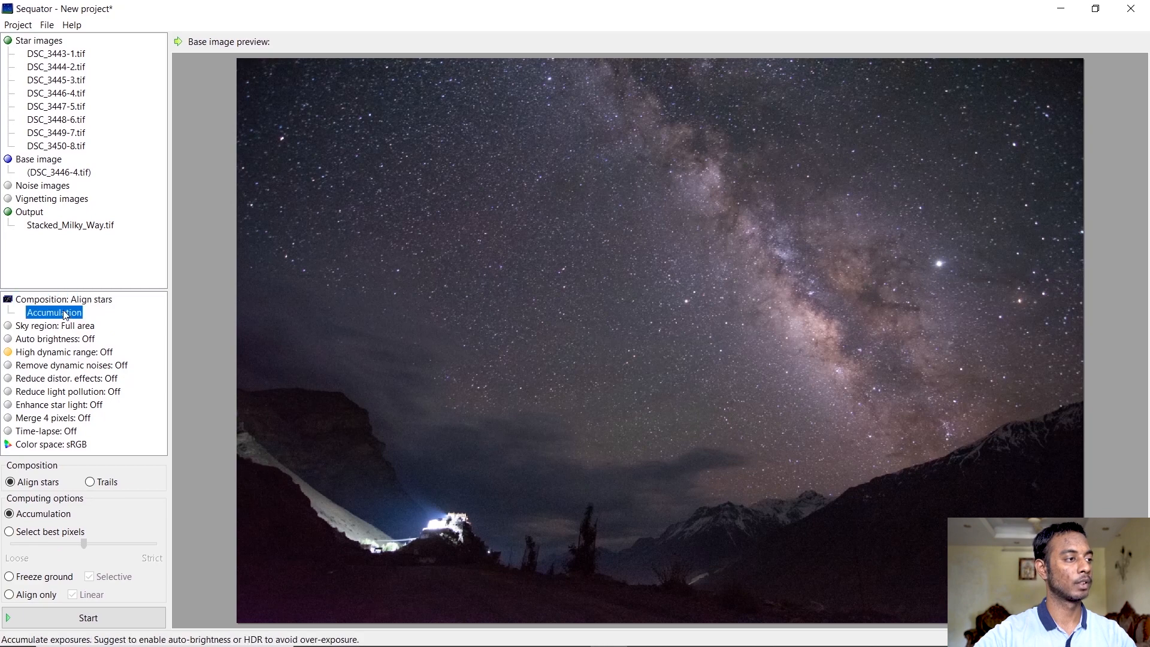
left_click(34, 581)
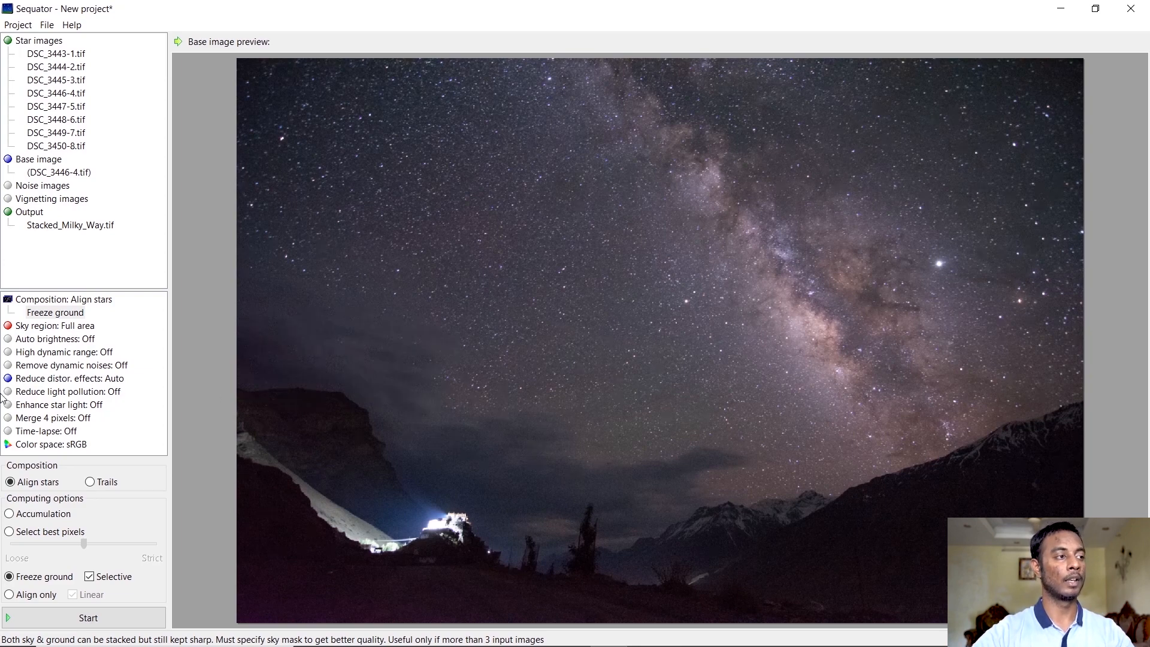
Step: Define the sky region with an irregular mask and auxiliary highlight, brushing over the starry sky down to the mountain ridge with a smaller brush near the edges
left_click(40, 328)
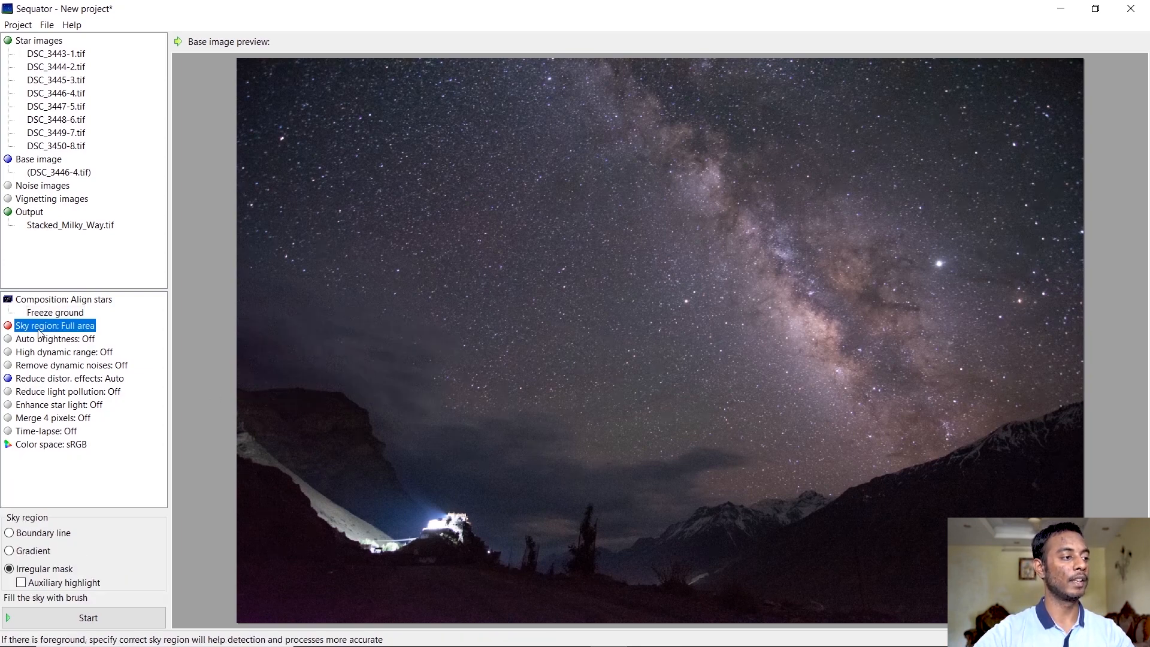
left_click(22, 584)
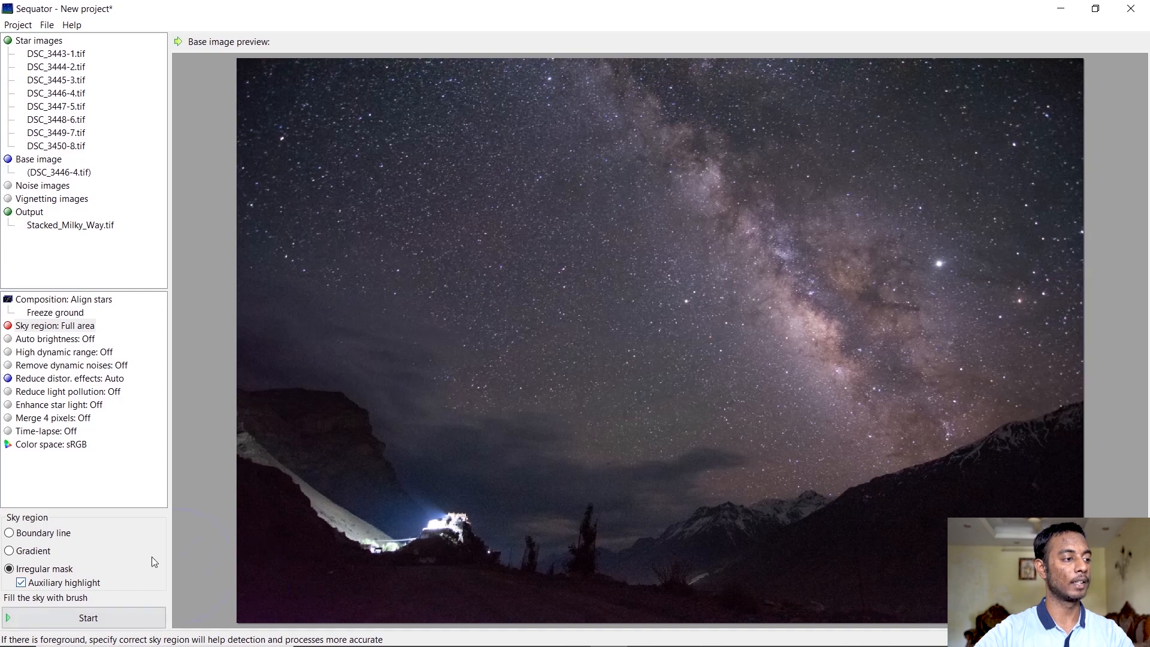
left_click(360, 132)
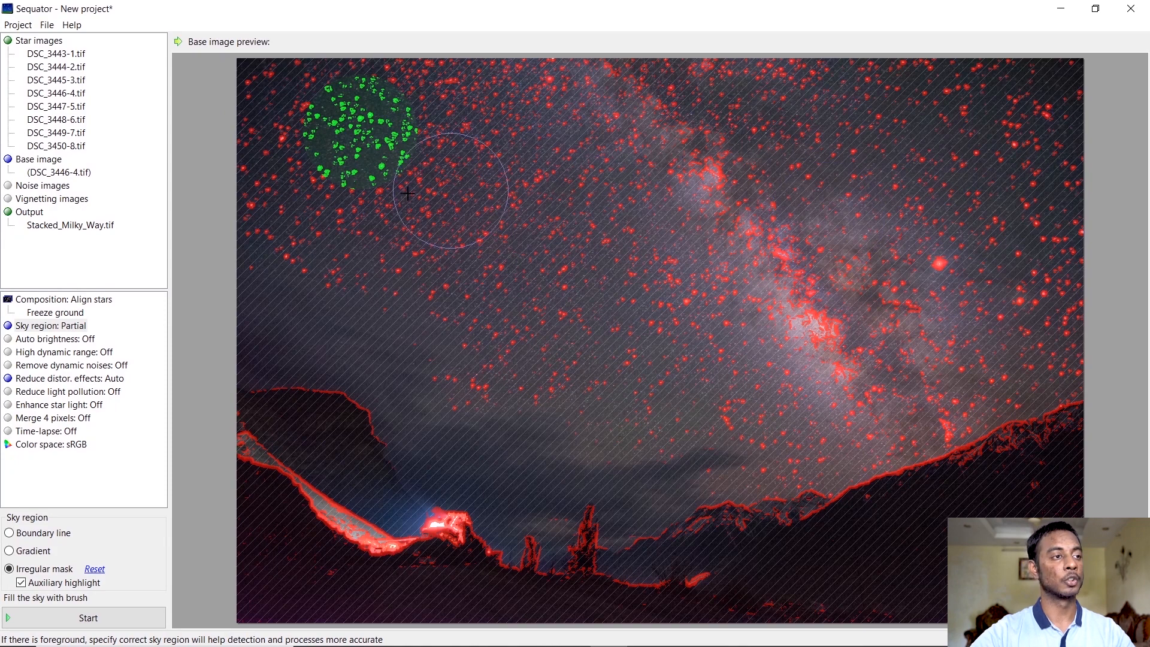
mouse_move(282, 129)
left_mouse_down()
mouse_move(273, 91)
mouse_move(381, 110)
mouse_move(603, 121)
mouse_move(744, 97)
mouse_move(659, 85)
mouse_move(919, 115)
mouse_move(1003, 96)
mouse_move(1054, 100)
mouse_move(1055, 89)
mouse_move(1047, 160)
mouse_move(956, 270)
mouse_move(992, 310)
mouse_move(1057, 327)
mouse_move(910, 239)
mouse_move(766, 212)
mouse_move(630, 210)
mouse_move(724, 200)
mouse_move(523, 159)
mouse_move(417, 149)
mouse_move(284, 165)
mouse_move(304, 184)
mouse_move(266, 180)
mouse_move(309, 188)
mouse_move(332, 215)
mouse_move(431, 236)
mouse_move(375, 242)
mouse_move(478, 262)
mouse_move(437, 270)
mouse_move(588, 287)
mouse_move(584, 276)
mouse_move(696, 305)
mouse_move(782, 302)
mouse_move(877, 335)
mouse_move(885, 354)
mouse_move(848, 362)
mouse_move(1061, 349)
mouse_move(846, 385)
mouse_move(734, 355)
mouse_move(684, 363)
mouse_move(571, 337)
left_mouse_up()
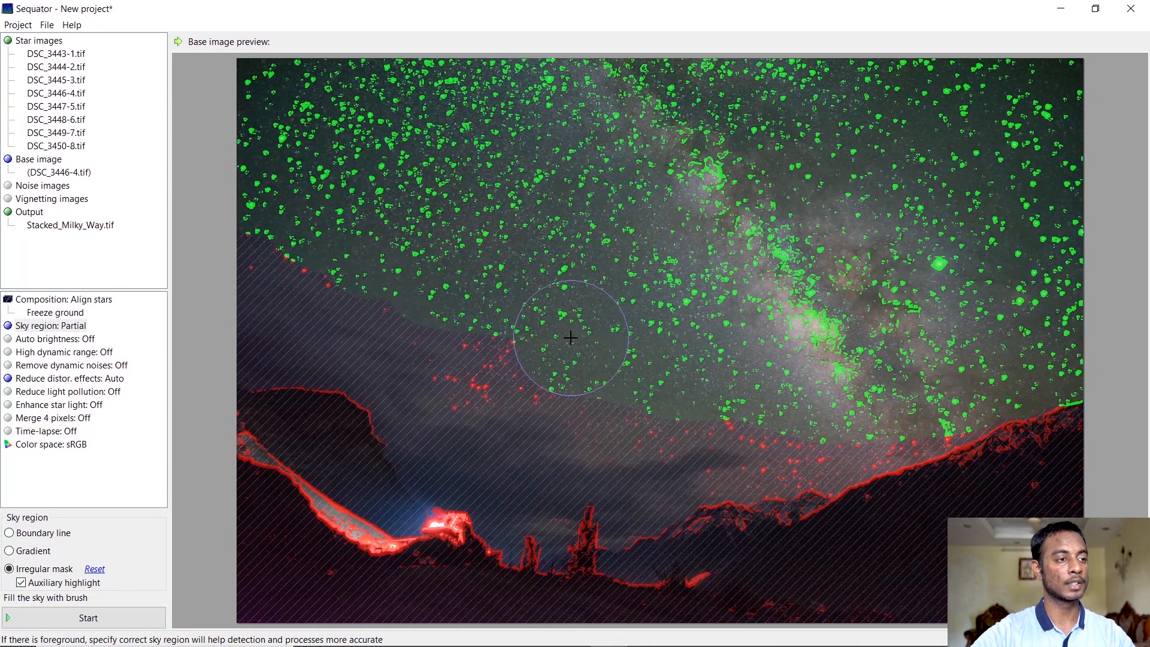
scroll(571, 338, "down", 2)
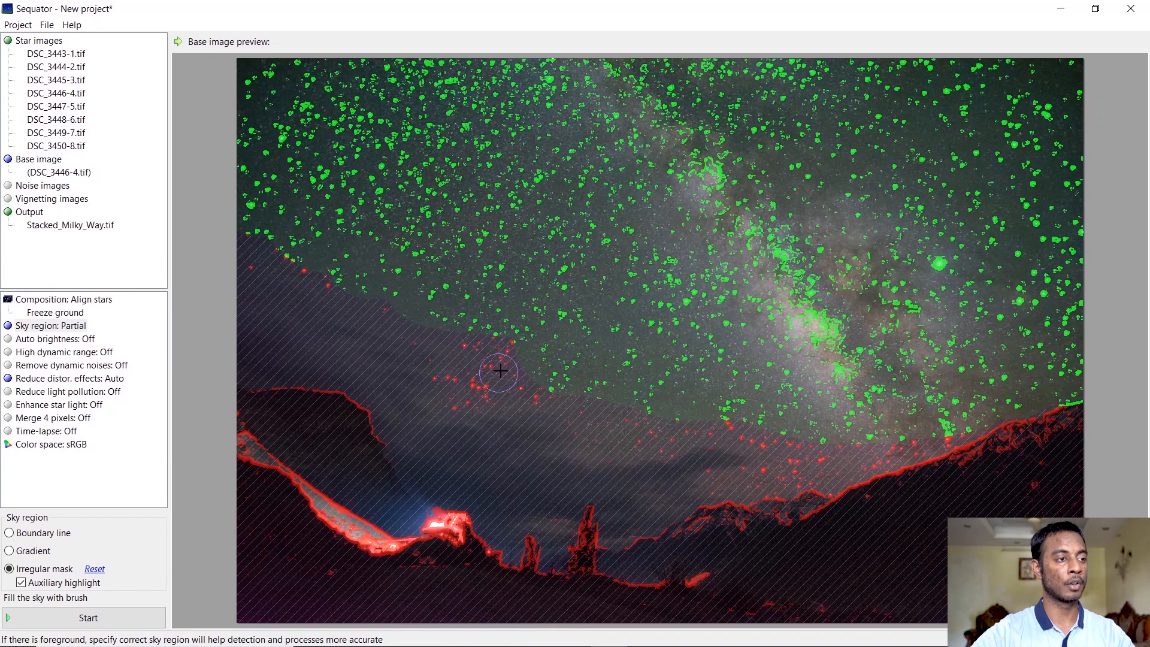
mouse_move(494, 360)
left_mouse_down()
mouse_move(483, 339)
mouse_move(508, 353)
mouse_move(497, 378)
mouse_move(457, 383)
mouse_move(531, 391)
mouse_move(601, 431)
mouse_move(654, 435)
mouse_move(673, 413)
mouse_move(673, 423)
mouse_move(738, 420)
mouse_move(779, 440)
mouse_move(743, 436)
mouse_move(793, 444)
mouse_move(918, 443)
left_mouse_up()
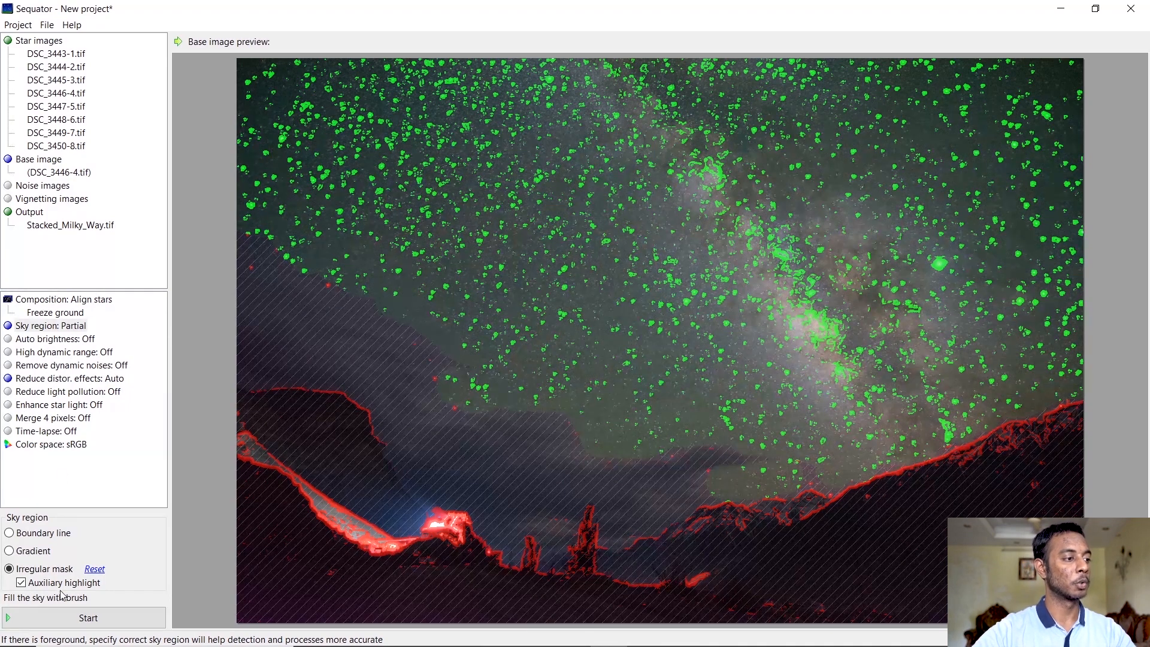
Step: Stack the star images into Stacked_Milky_Way.tif and dismiss the processing report
left_click(89, 621)
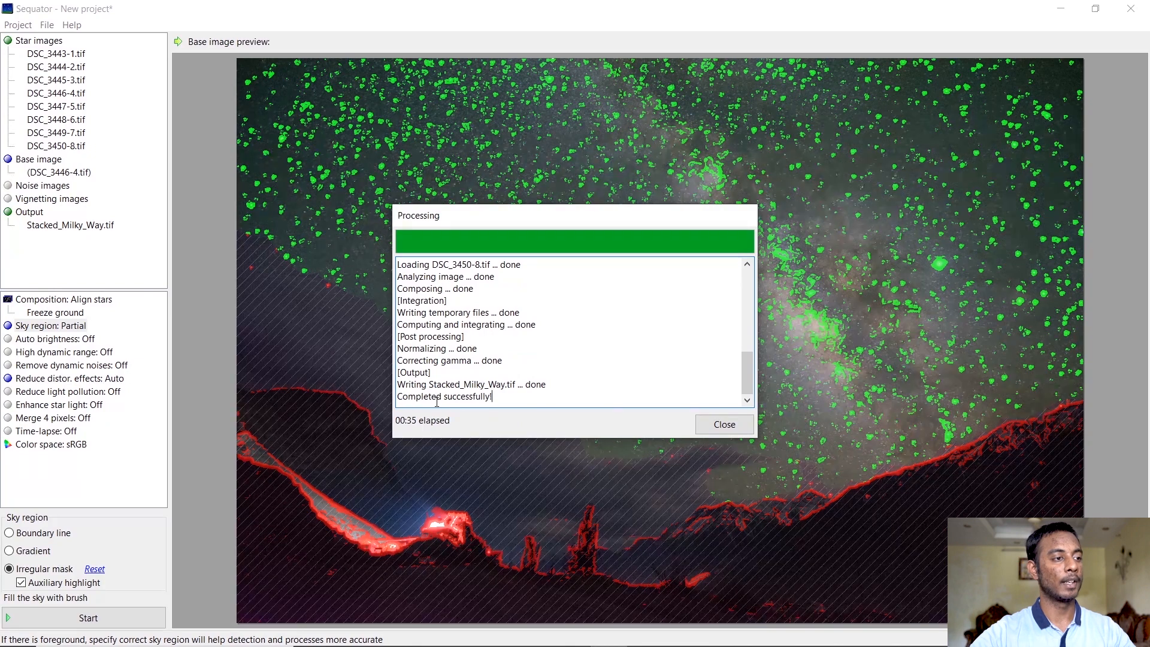
left_click(715, 425)
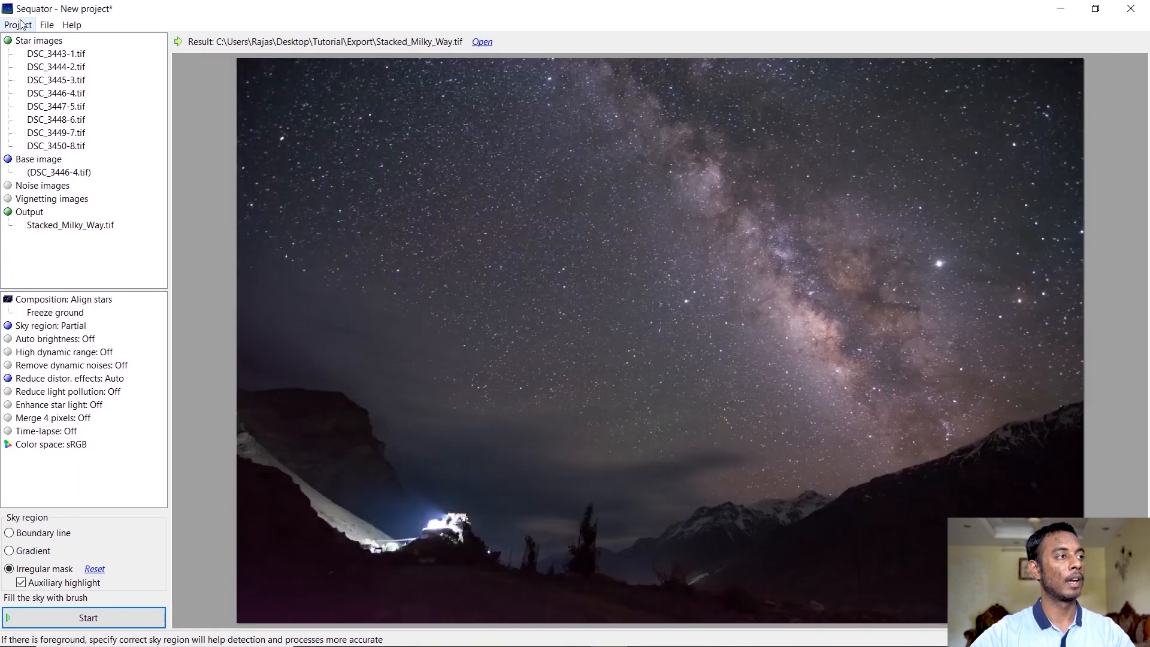
Step: Exit Sequator without saving the current project
left_click(19, 24)
left_click(49, 102)
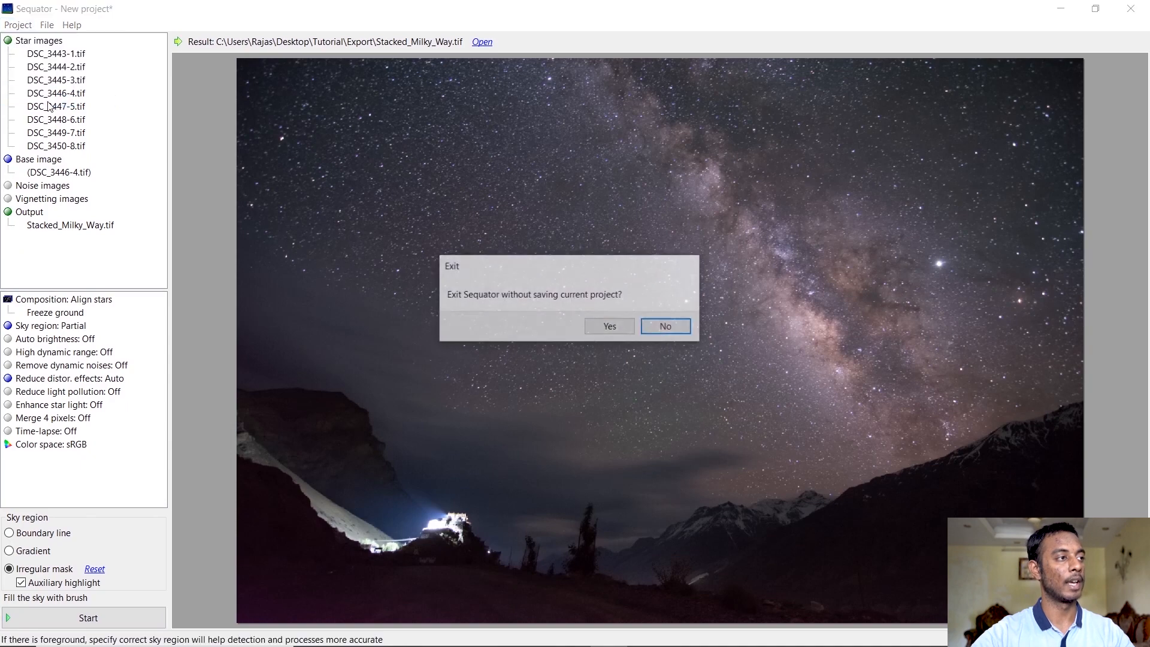
left_click(605, 329)
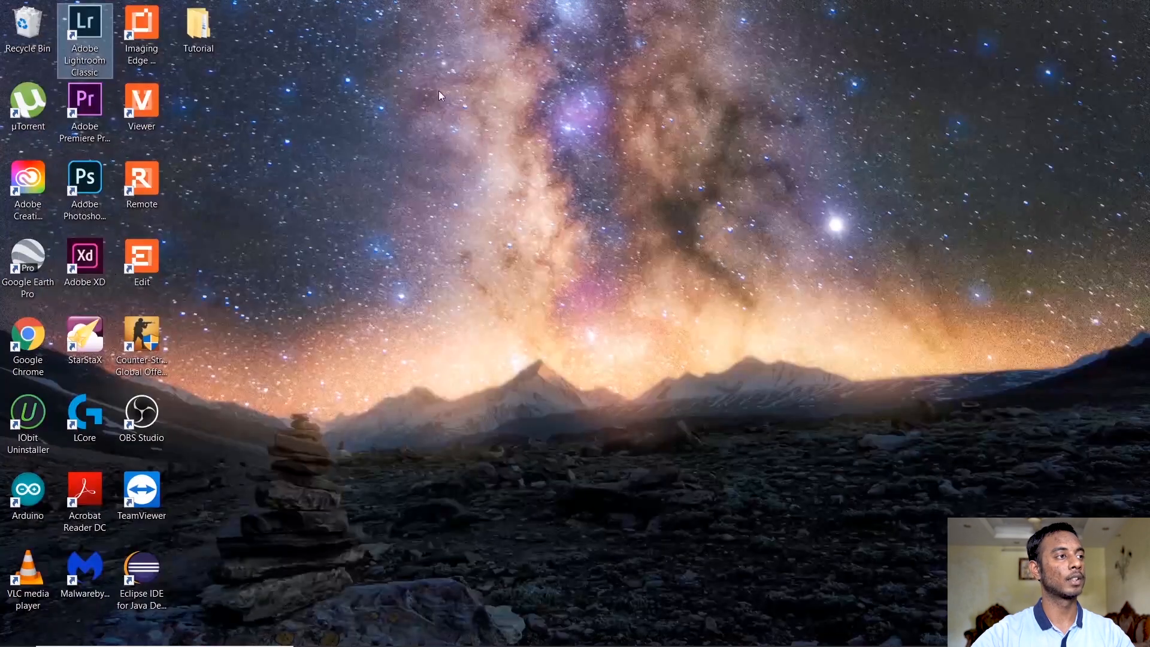
Step: Go to the Export folder inside the desktop's Tutorial folder and open Stacked_Milky_Way.tif in Photos
double_click(221, 27)
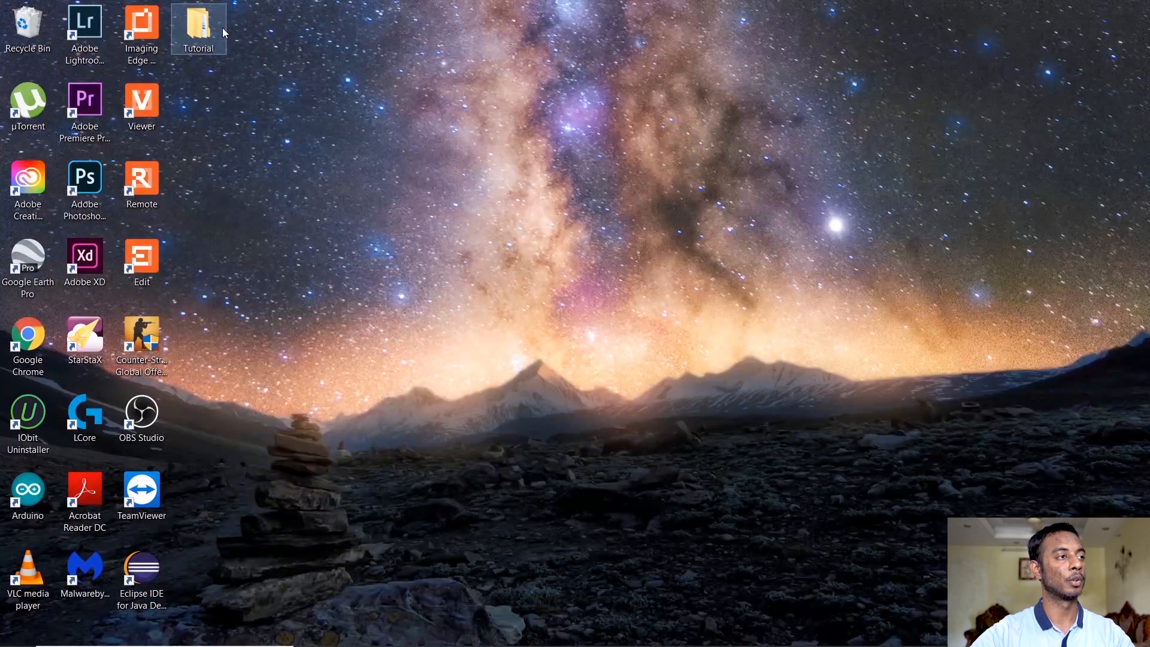
double_click(255, 171)
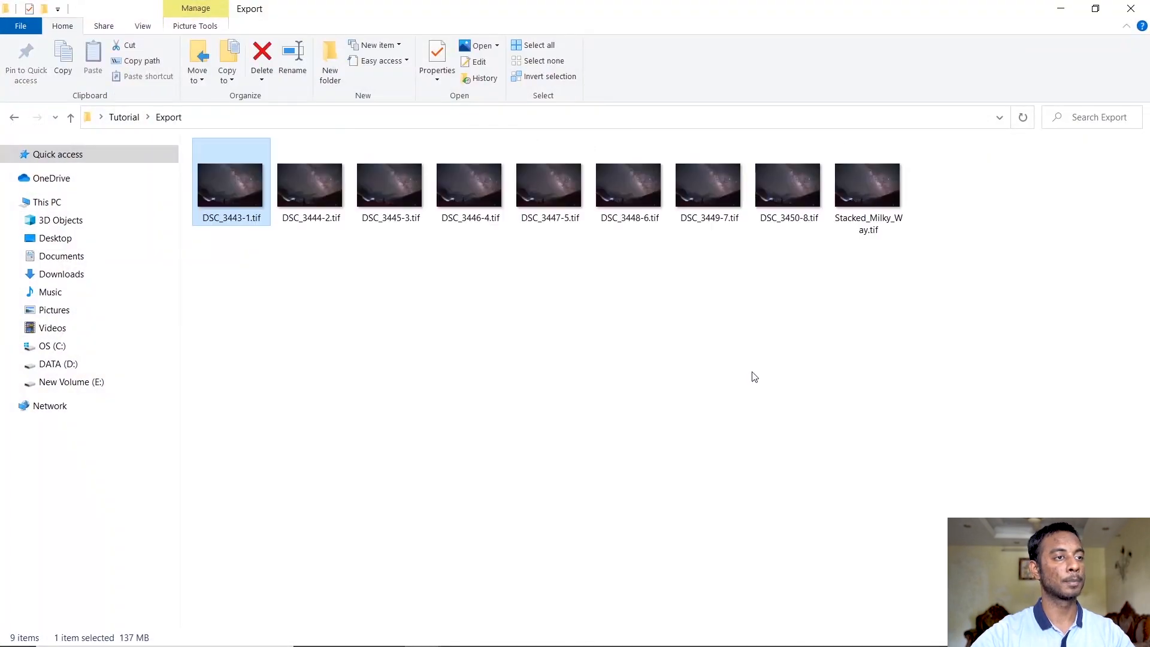
left_click(872, 201)
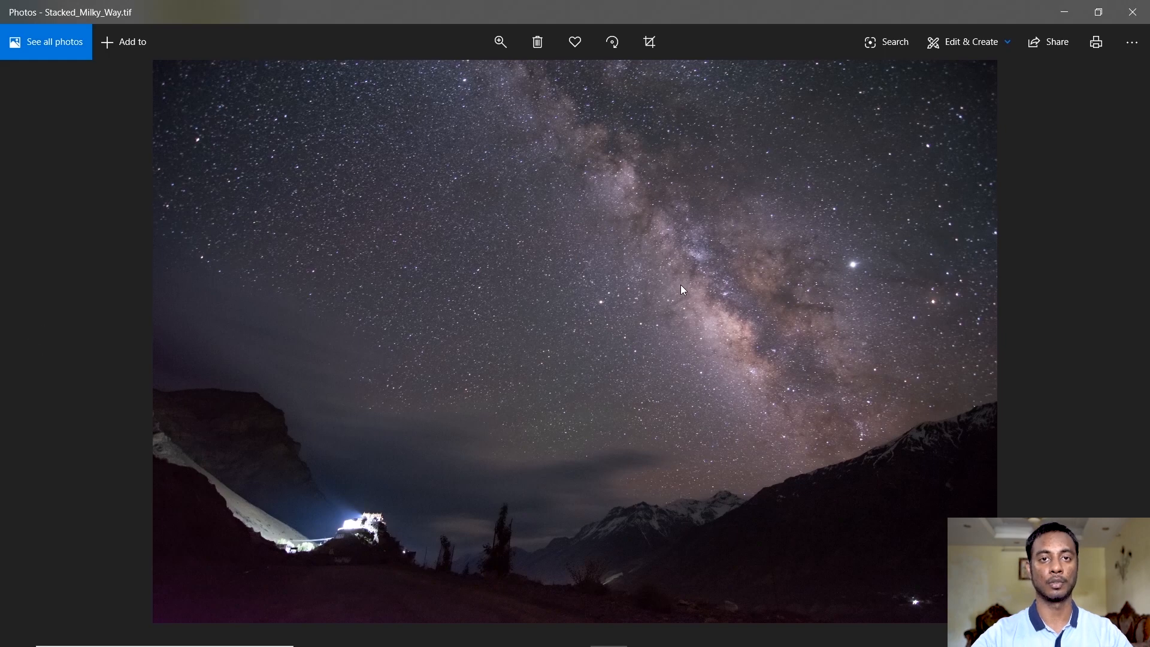
Step: Inspect the noise in the stacked image's sky and foreground up close, then close the image
left_click(501, 42)
left_click_drag(429, 80, 444, 81)
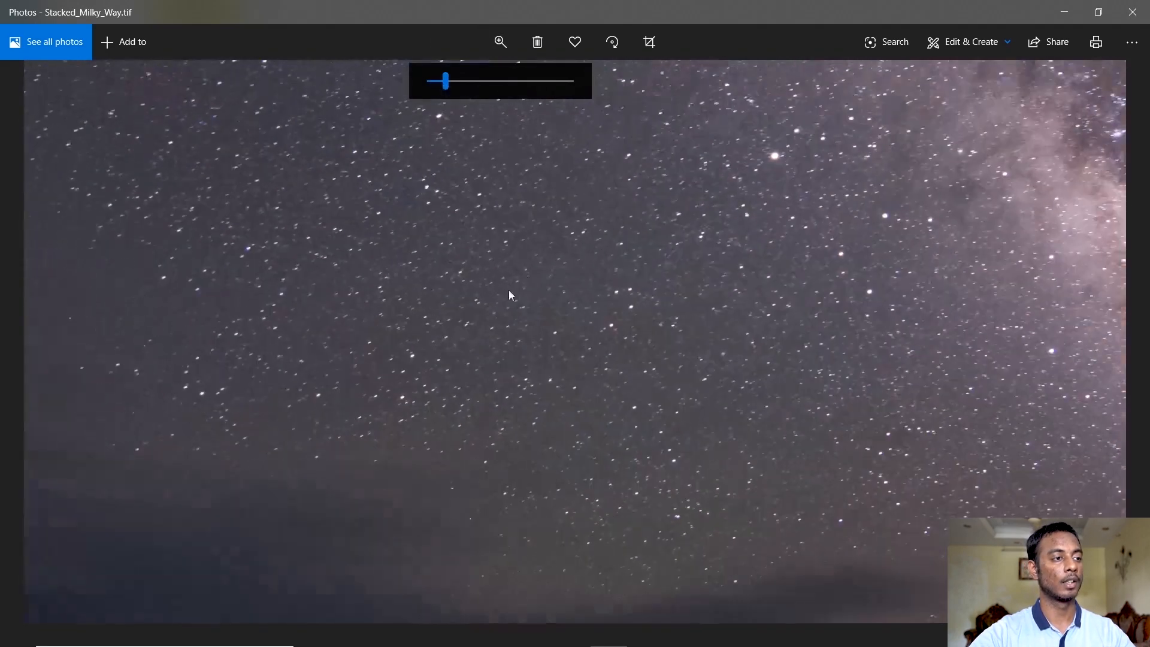
scroll(545, 401, "down", 5)
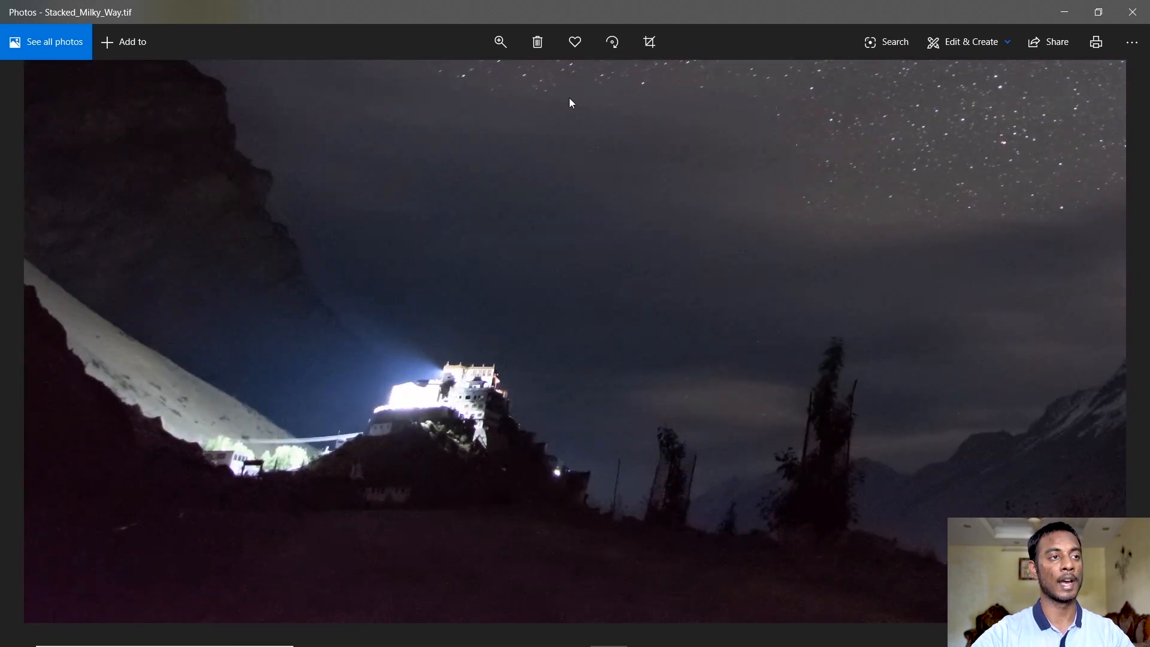
left_click(502, 45)
left_click_drag(447, 82, 428, 83)
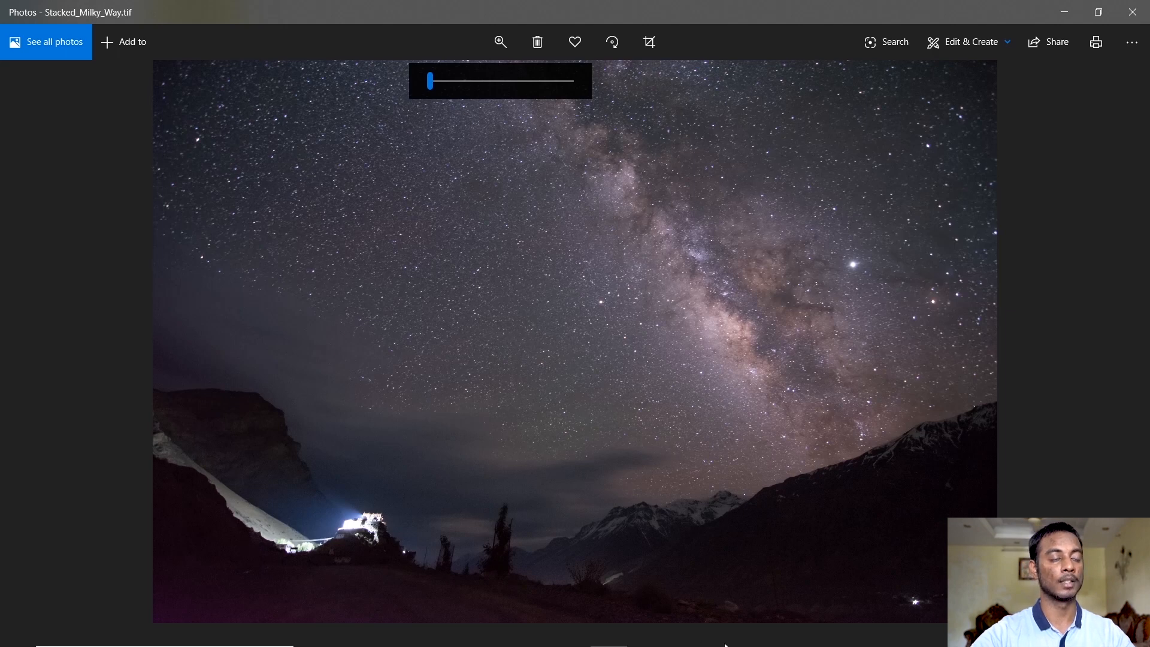
left_click(1143, 10)
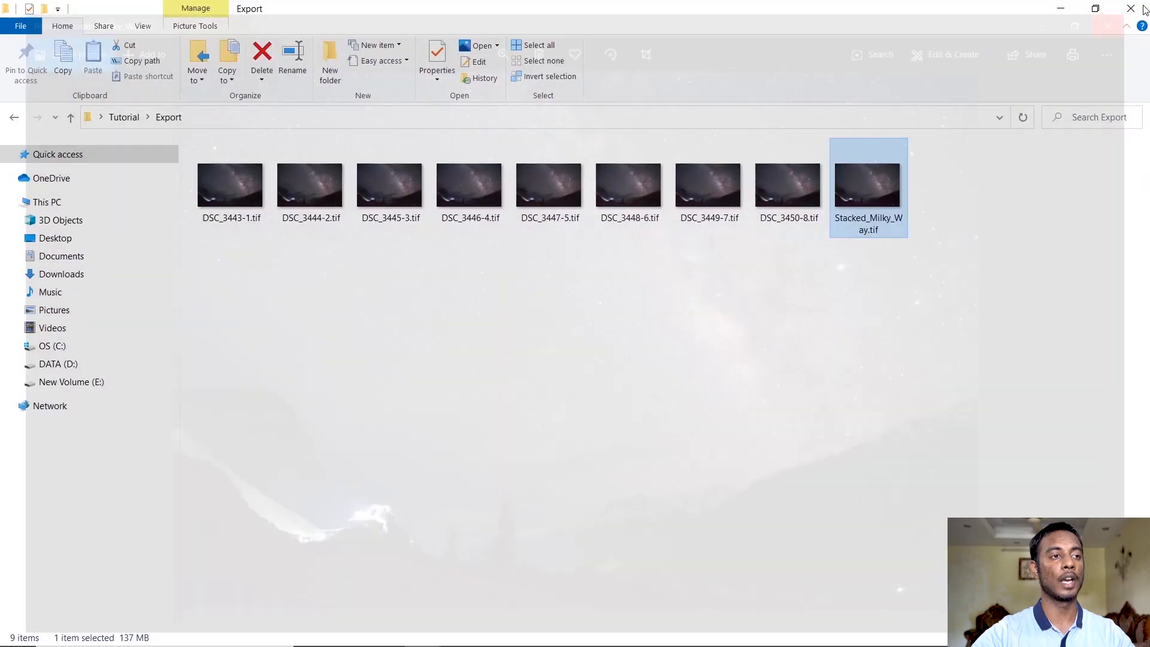
Step: Open the single exposure DSC_3450-8.tif, inspect the noise in its sky and around the lit building up close, and close it
double_click(772, 197)
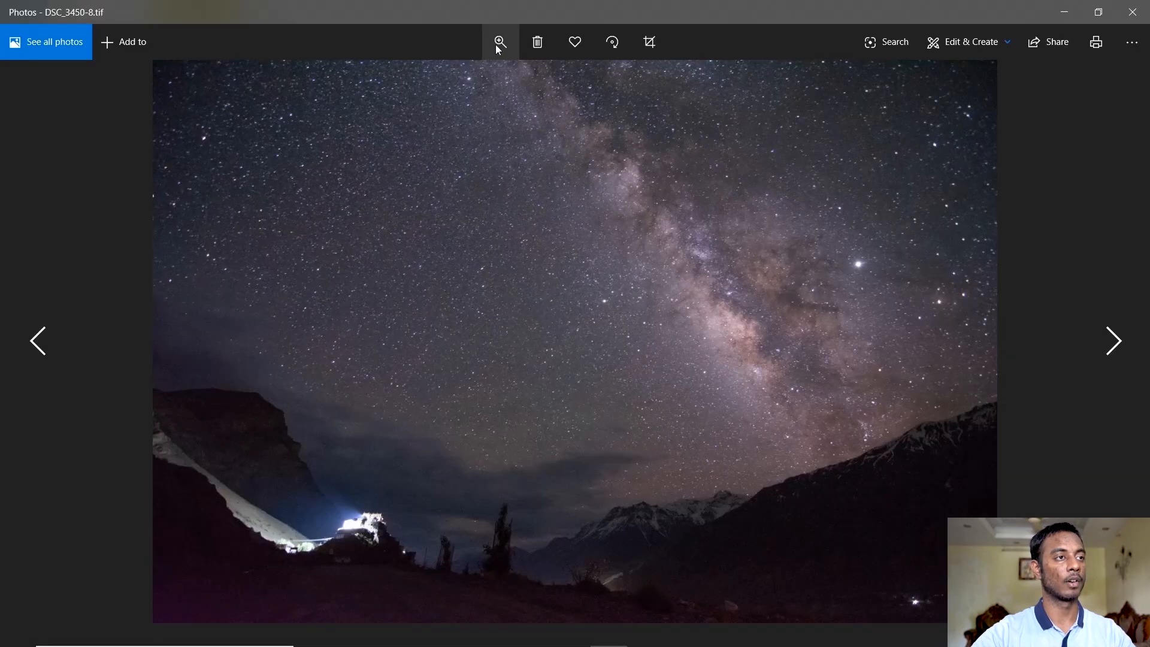
left_click(499, 44)
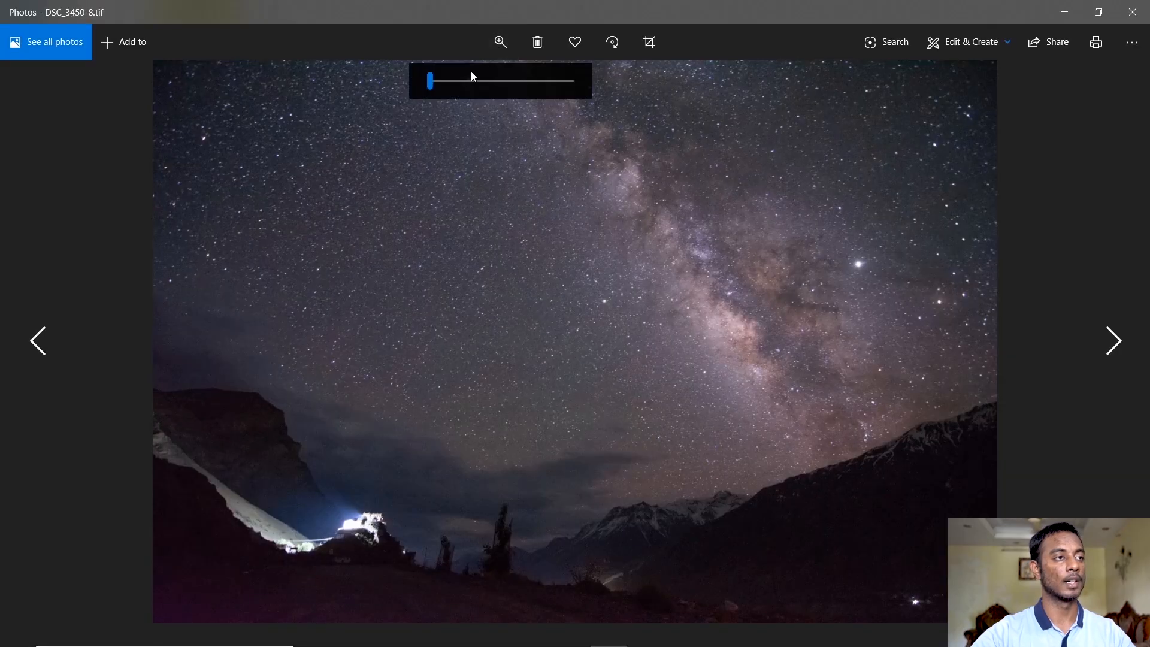
left_click_drag(429, 80, 455, 81)
left_click_drag(542, 315, 587, 108)
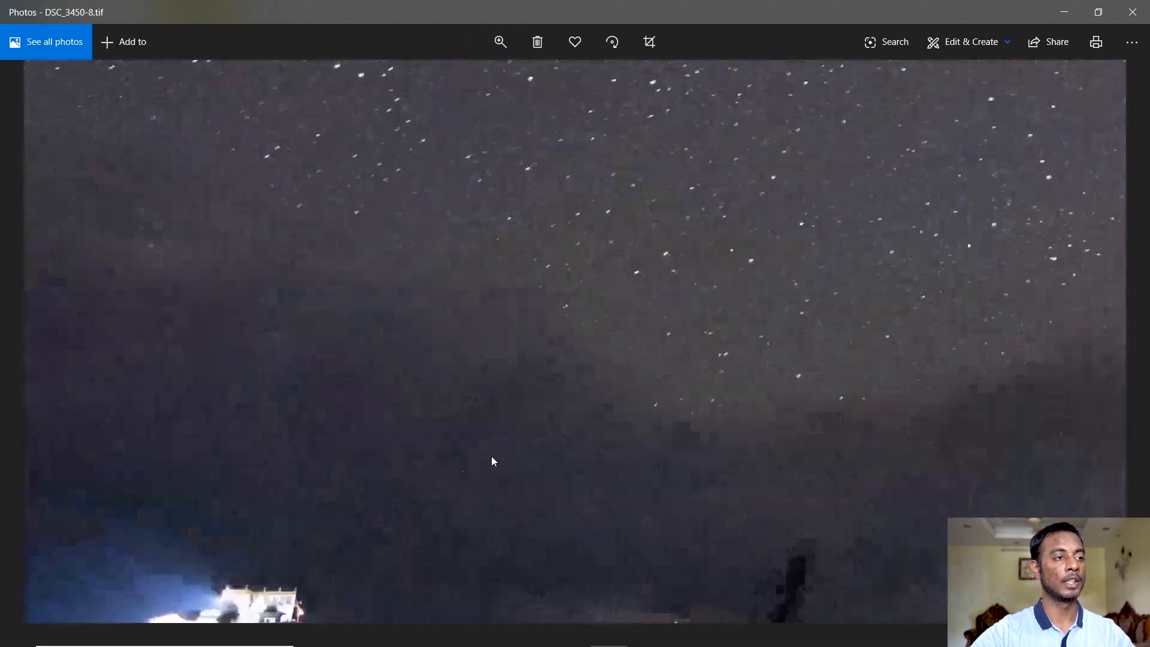
left_click_drag(491, 456, 728, 171)
left_click_drag(488, 398, 662, 336)
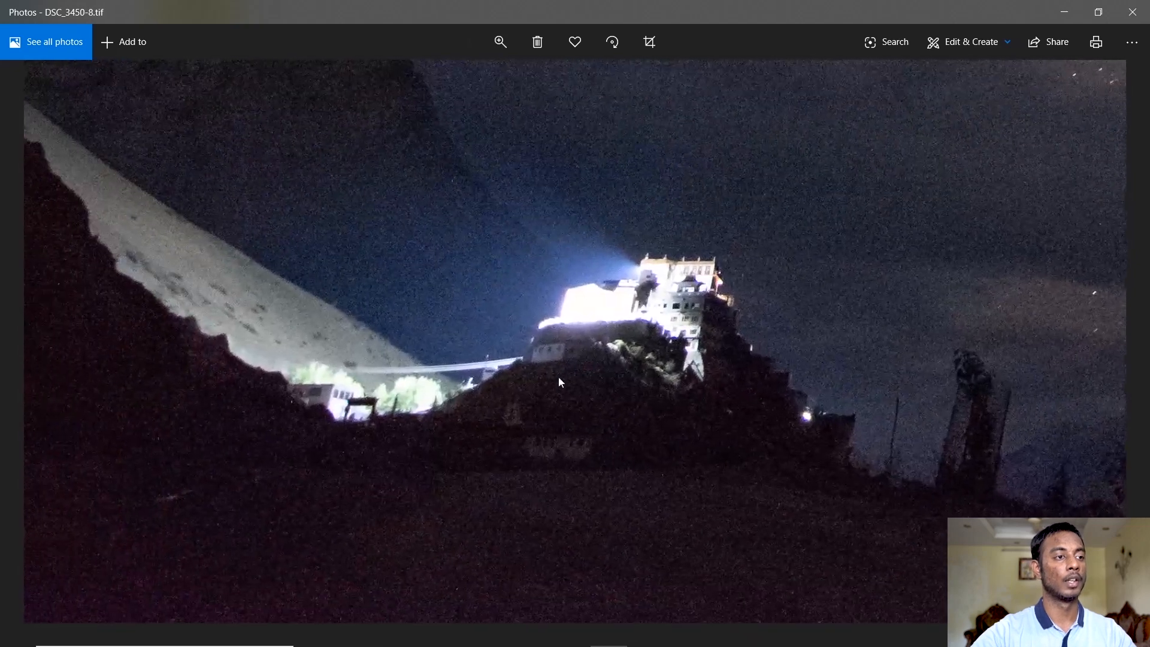
left_click(513, 42)
left_click_drag(457, 87, 426, 85)
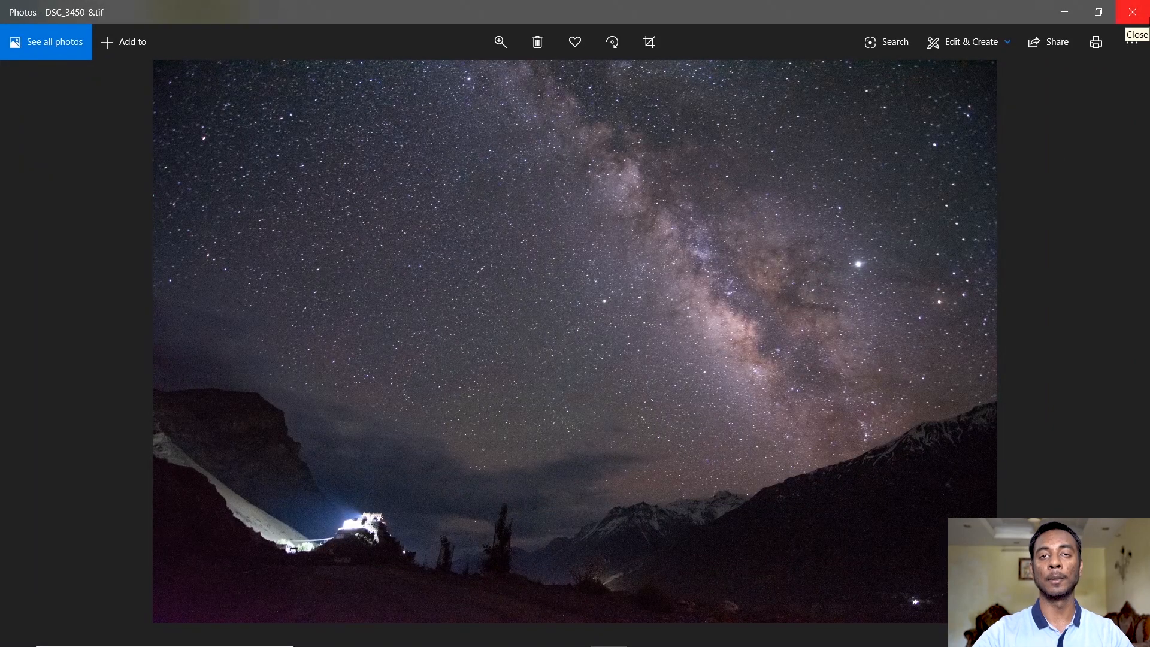
left_click(1138, 12)
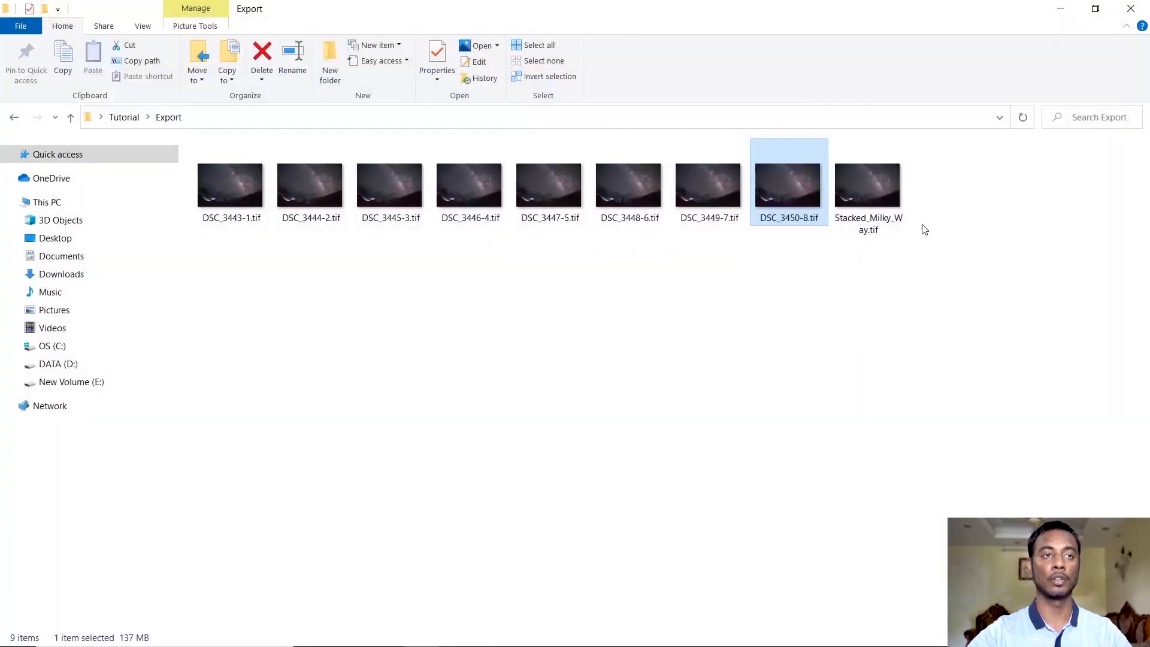
Step: Reopen Stacked_Milky_Way.tif from the Export folder
left_click(861, 298)
double_click(886, 191)
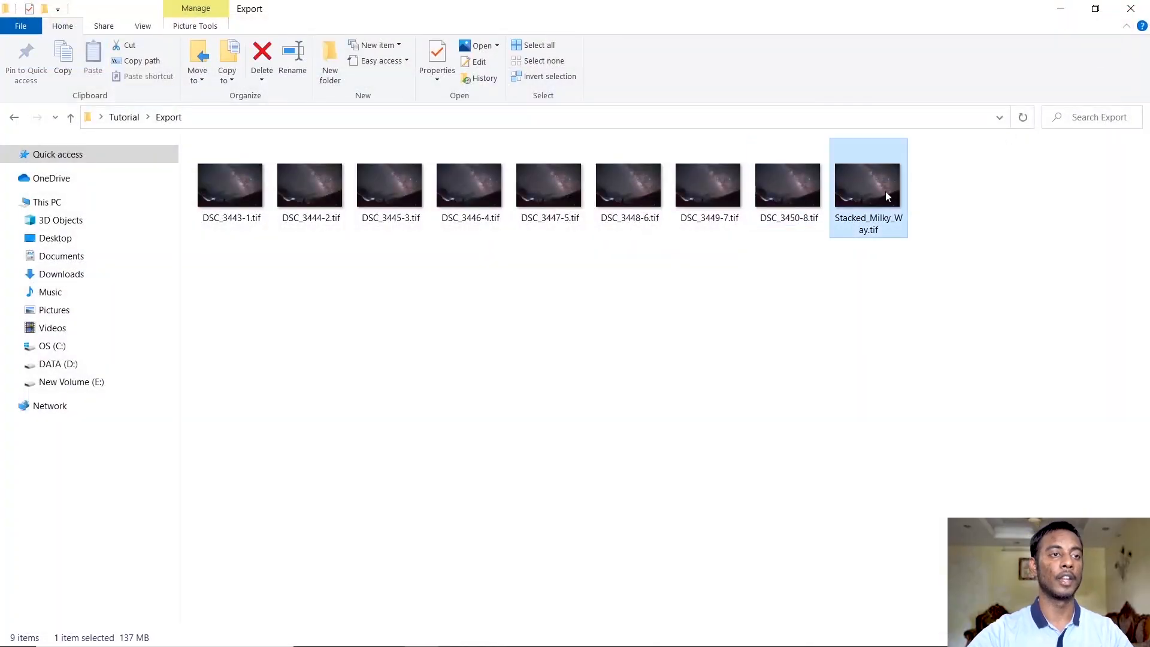